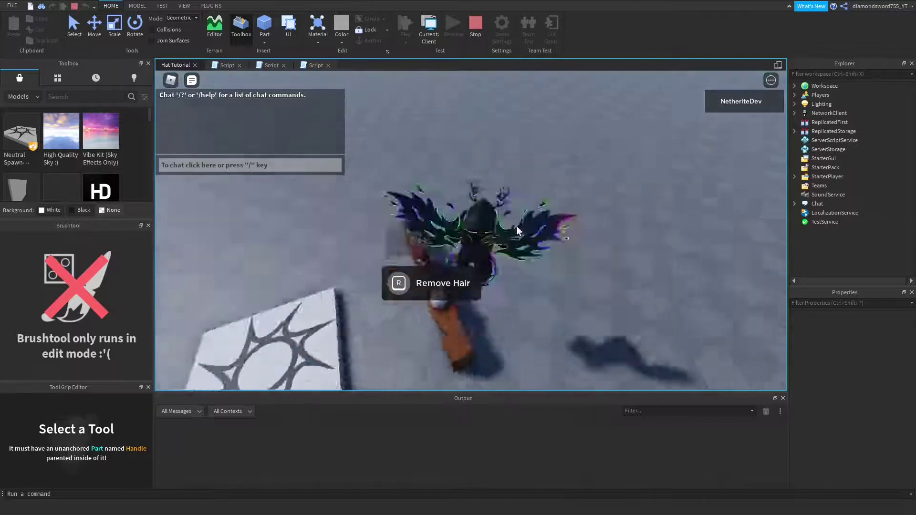
# - Walk the test character to the display counter and remove its current hair
pyautogui.press('s')
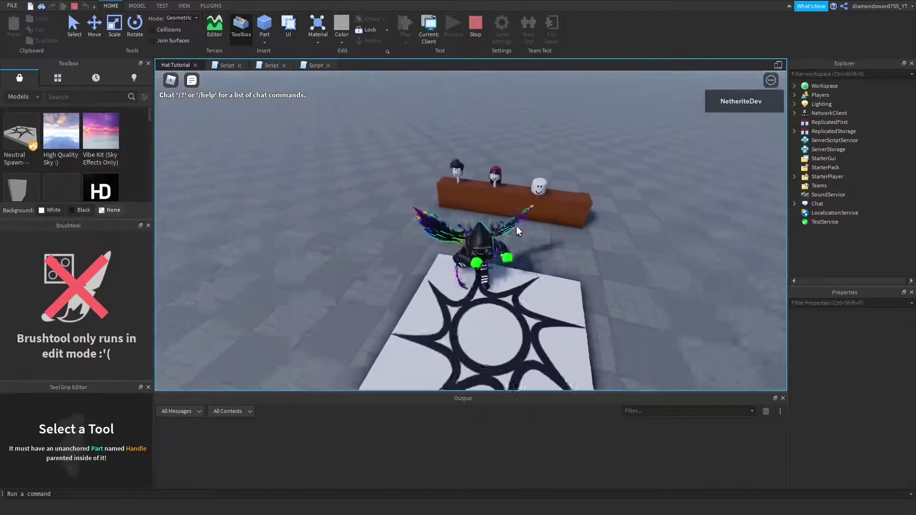
pyautogui.press('w')
pyautogui.moveTo(551, 180); pyautogui.dragTo(551, 180, button='right')
pyautogui.press('e')
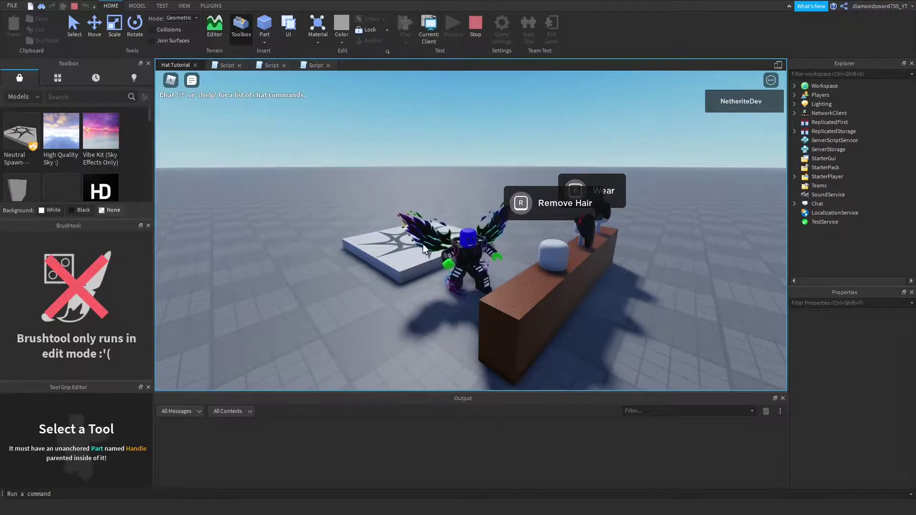
pyautogui.scroll(2, 489, 263)
pyautogui.moveTo(489, 263); pyautogui.dragTo(489, 263, button='right')
pyautogui.scroll(-2, 489, 263)
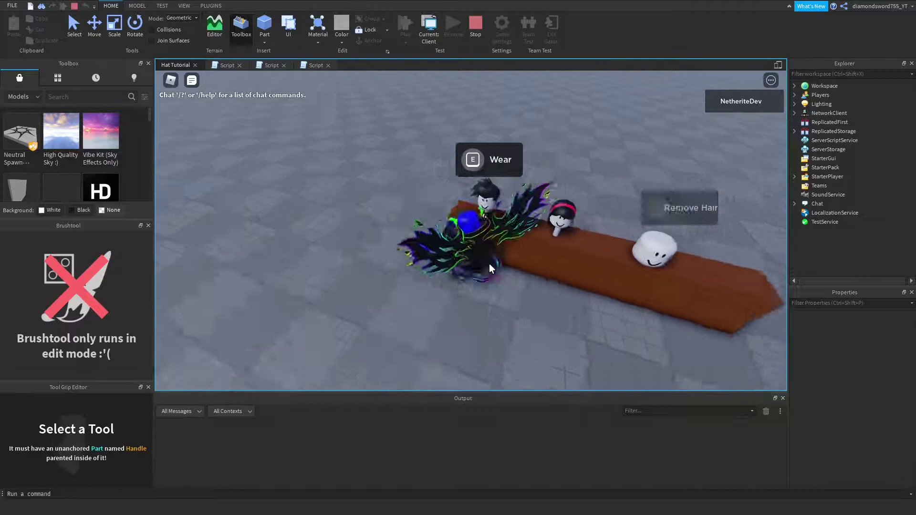
# - Walk the test character around the counter to the first display head and wear its black spiky hair
pyautogui.press('a')
pyautogui.press('d')
pyautogui.press('space')
pyautogui.press('w')
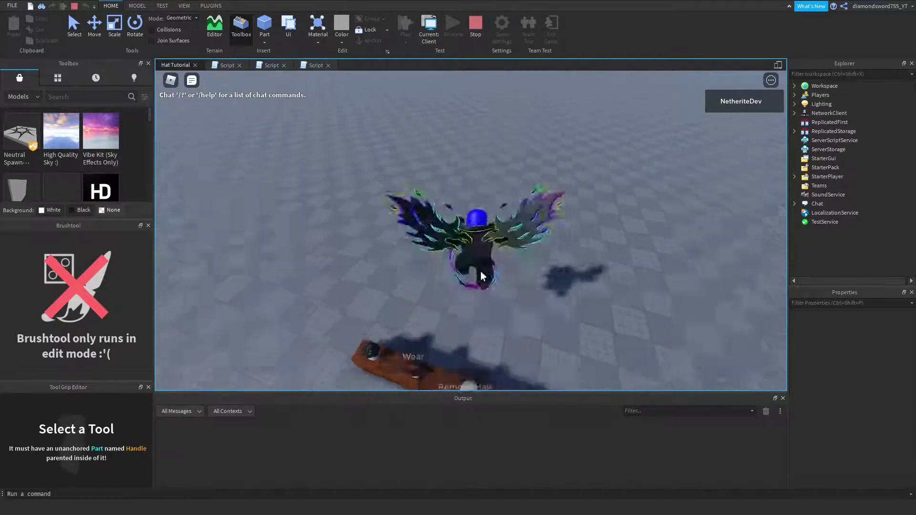
pyautogui.press('s')
pyautogui.press('a')
pyautogui.moveTo(655, 248); pyautogui.dragTo(655, 248, button='right')
pyautogui.press('d')
pyautogui.press('w')
pyautogui.press('a')
pyautogui.press('s')
pyautogui.press('d')
pyautogui.press('s')
pyautogui.moveTo(479, 233); pyautogui.dragTo(478, 233, button='right')
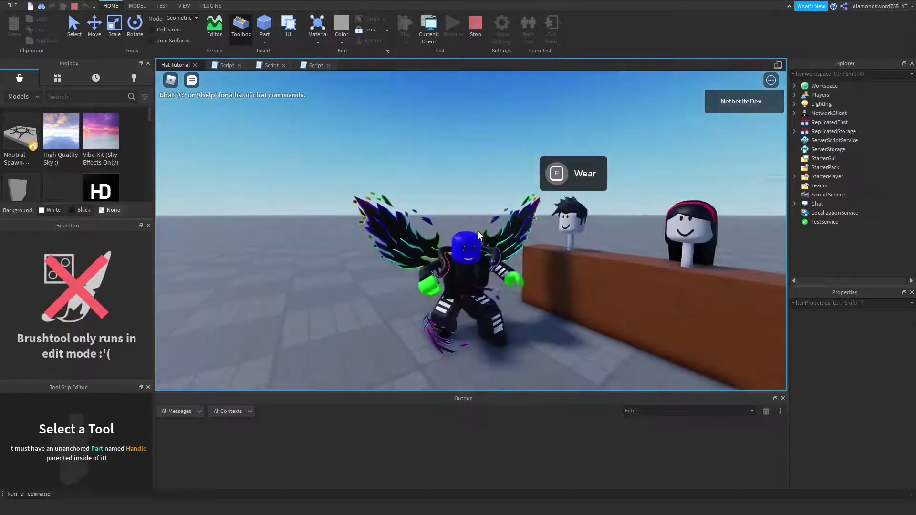
pyautogui.press('e')
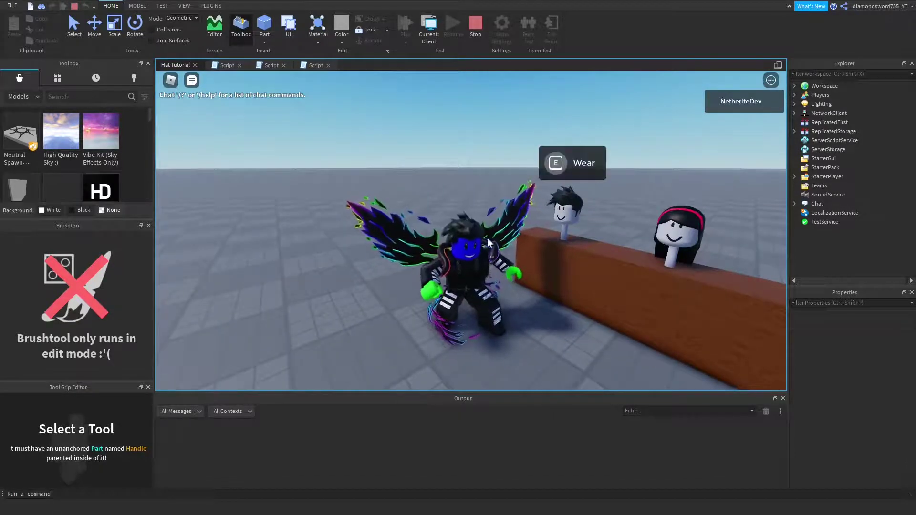
# - Try on the hair with the pink headband from the middle display head, then remove it at the plain head
pyautogui.press('s')
pyautogui.moveTo(541, 271); pyautogui.dragTo(542, 271, button='right')
pyautogui.press('d')
pyautogui.press('e')
pyautogui.press('s')
pyautogui.press('e')
pyautogui.press('d')
pyautogui.press('w')
pyautogui.press('w')
pyautogui.press('d')
pyautogui.press('r')
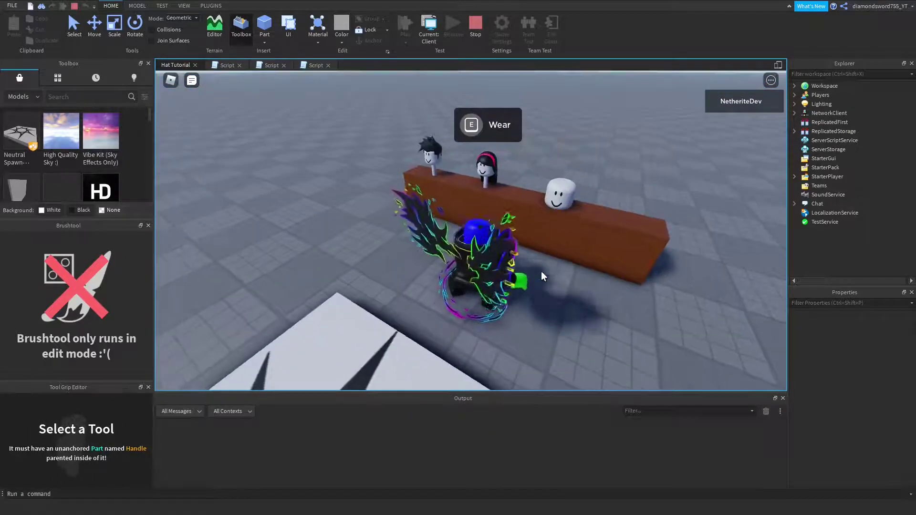
# - Test wearing and removing hair once more at the display counter
pyautogui.press('w')
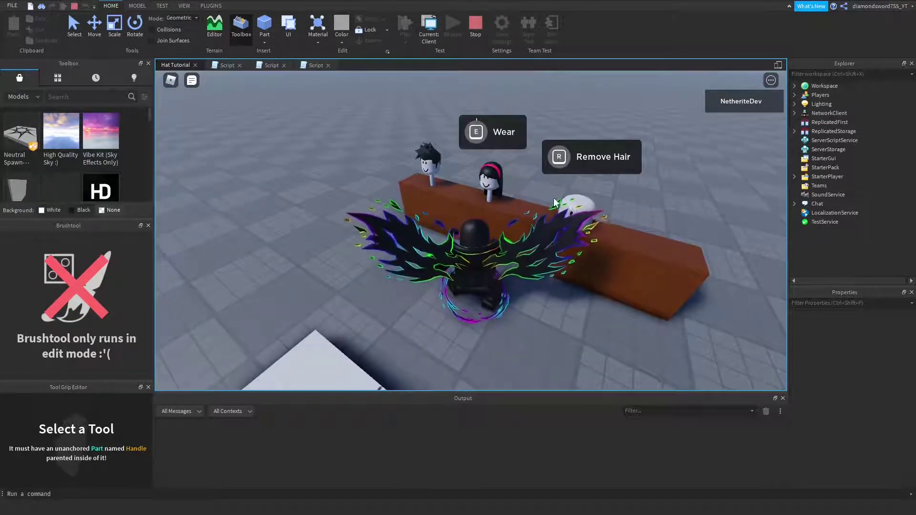
pyautogui.press('s')
pyautogui.moveTo(618, 225); pyautogui.dragTo(617, 225, button='right')
pyautogui.press('w')
pyautogui.press('e')
pyautogui.press('r')
pyautogui.press('w')
pyautogui.press('space')
pyautogui.press('space')
pyautogui.moveTo(556, 209); pyautogui.dragTo(556, 210, button='right')
pyautogui.press('w')
pyautogui.press('space')
pyautogui.moveTo(595, 185); pyautogui.dragTo(594, 185, button='right')
pyautogui.press('a')
pyautogui.press('w')
pyautogui.press('space')
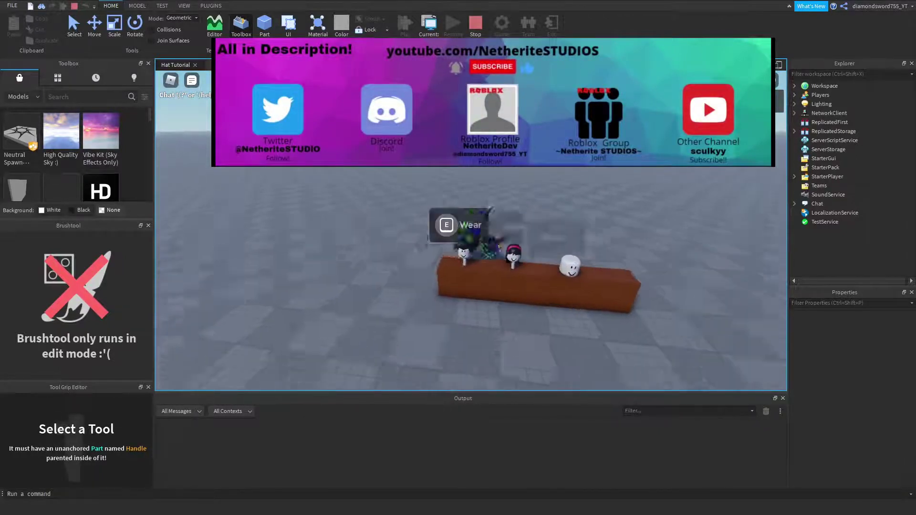
pyautogui.press('s')
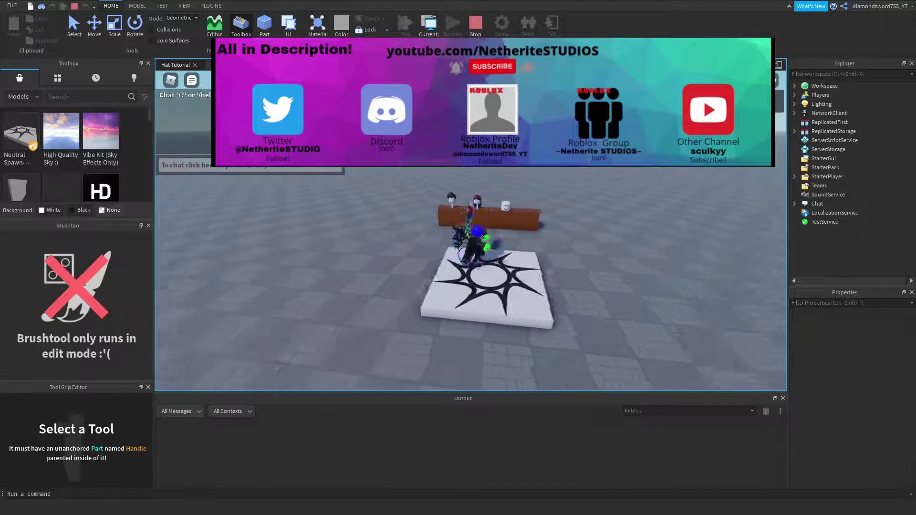
pyautogui.press('w')
pyautogui.press('w')
pyautogui.press('s')
pyautogui.moveTo(588, 170); pyautogui.dragTo(608, 167, button='right')
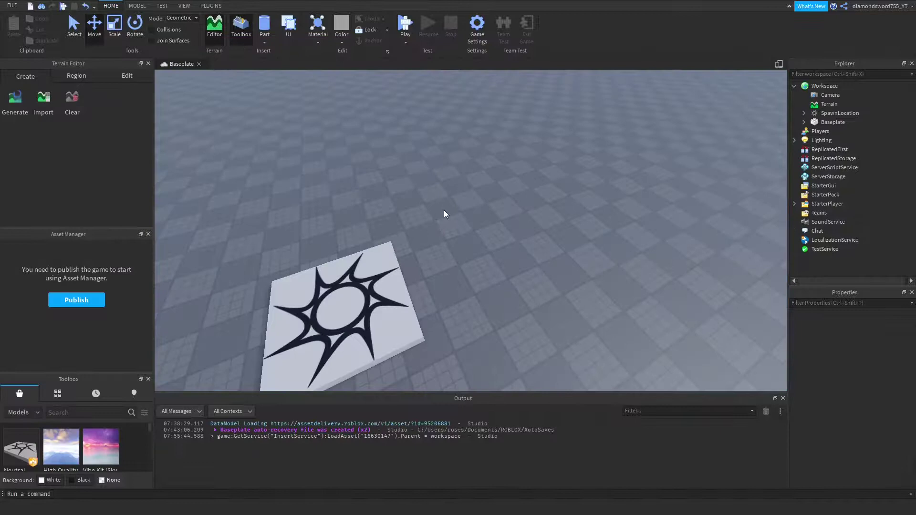
# - Insert a Dummy character rig into the baseplate with Rig Builder
pyautogui.moveTo(445, 212); pyautogui.dragTo(445, 206, button='right')
pyautogui.scroll(-3, 444, 207)
pyautogui.scroll(4, 445, 208)
pyautogui.press('d')
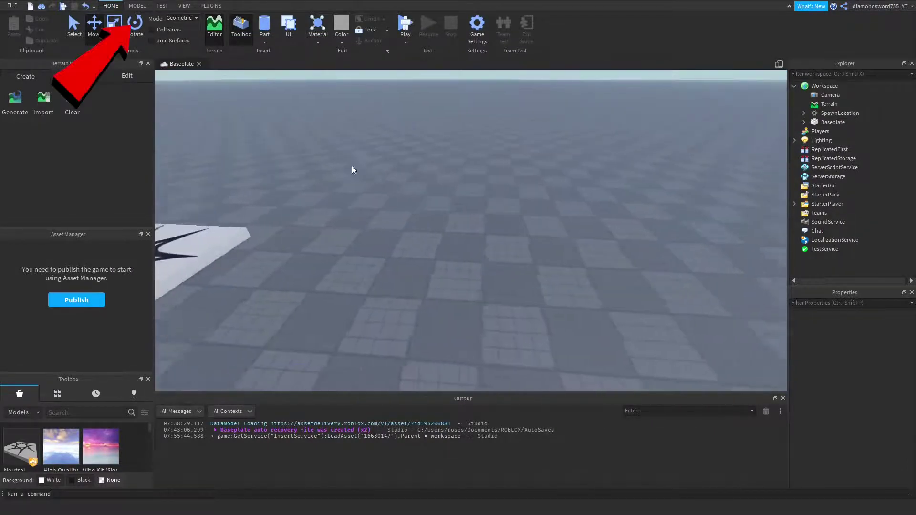
pyautogui.press('a')
pyautogui.click(212, 6)
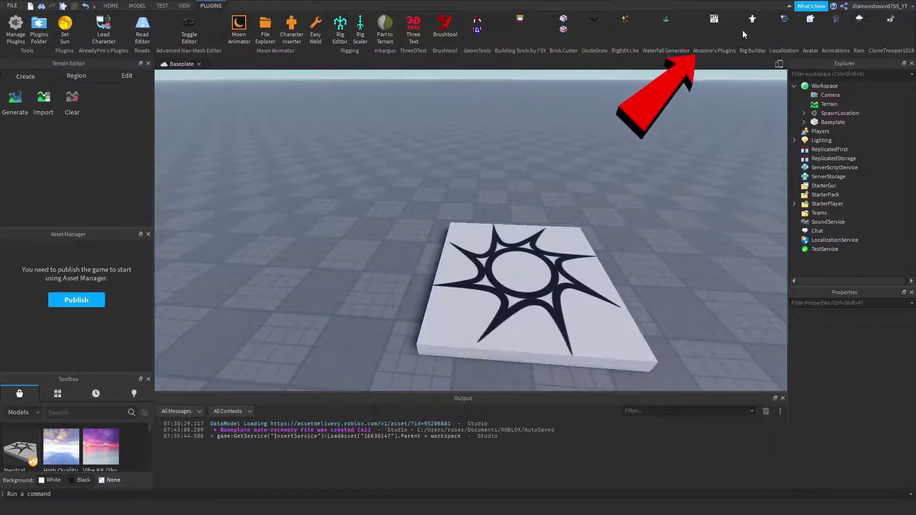
pyautogui.click(753, 22)
pyautogui.moveTo(684, 212); pyautogui.dragTo(481, 205, button='right')
pyautogui.click(481, 203)
# - Move the dummy close to the spawn pad, to an origin position of about -2, 3, 16.4
pyautogui.moveTo(501, 214); pyautogui.dragTo(563, 226)
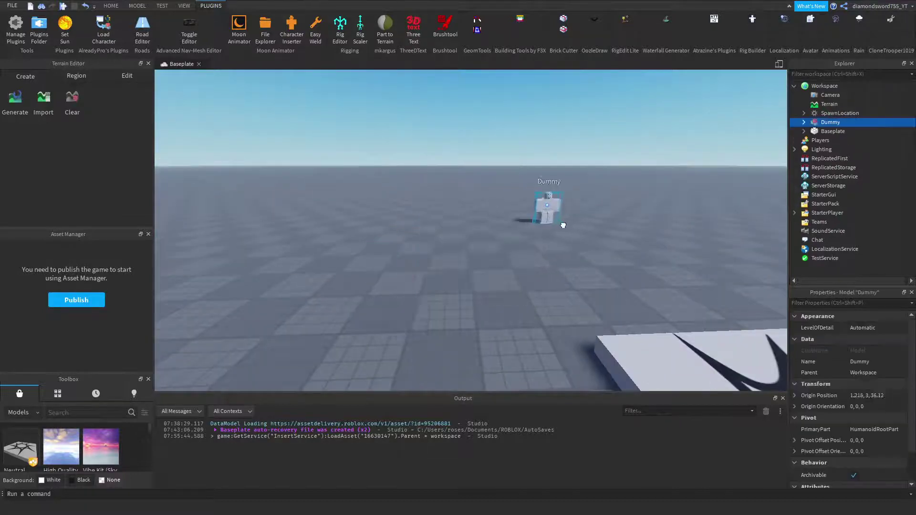
pyautogui.moveTo(629, 266); pyautogui.dragTo(630, 266)
pyautogui.press('d')
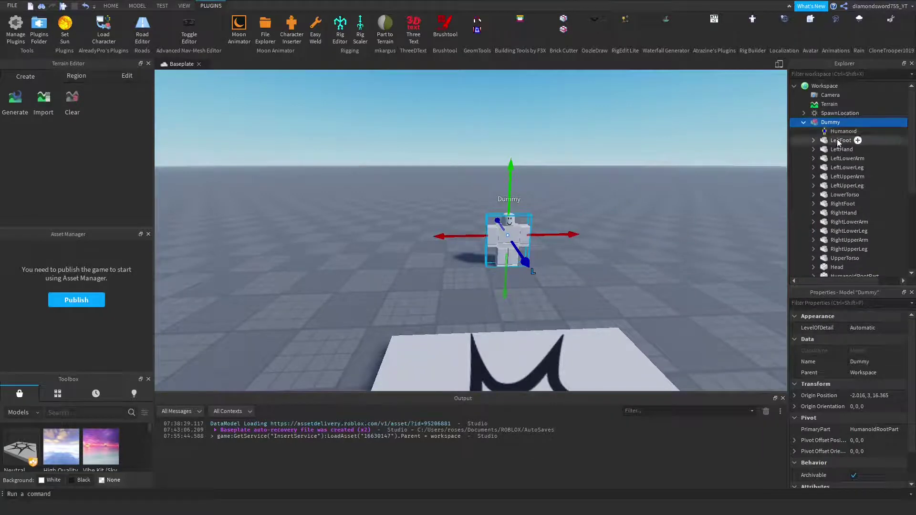
# - Delete all of the dummy's body parts, including HumanoidRootPart, keeping only Humanoid and Head
pyautogui.click(840, 141)
pyautogui.scroll(-2, 840, 224)
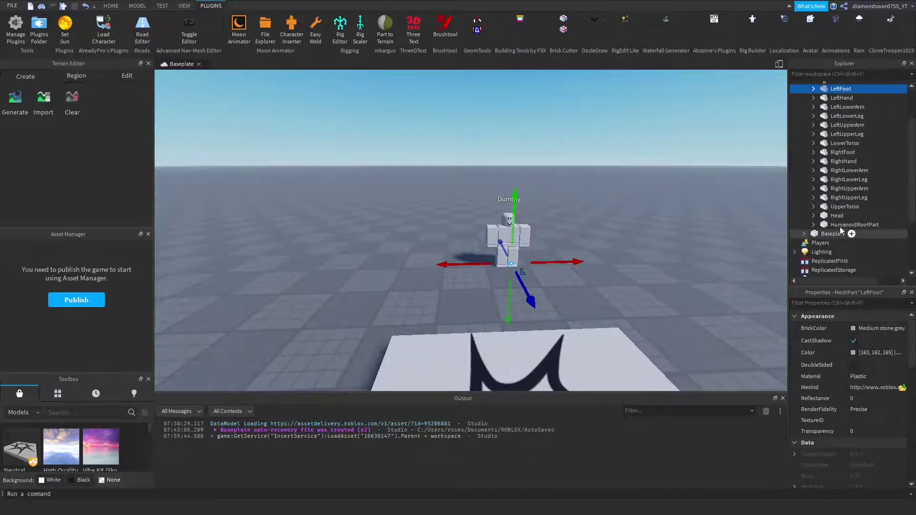
pyautogui.keyDown('shift'); pyautogui.click(839, 226); pyautogui.keyUp('shift')
pyautogui.scroll(2, 841, 219)
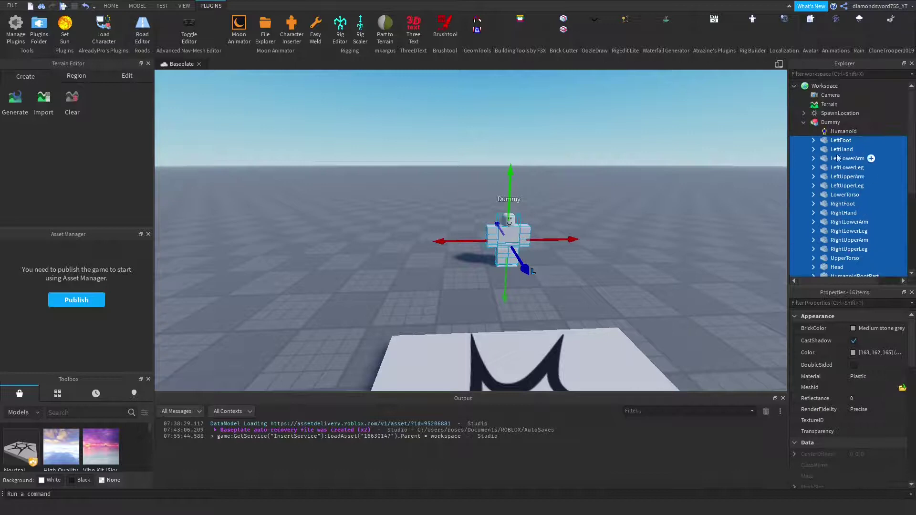
pyautogui.scroll(-1, 840, 195)
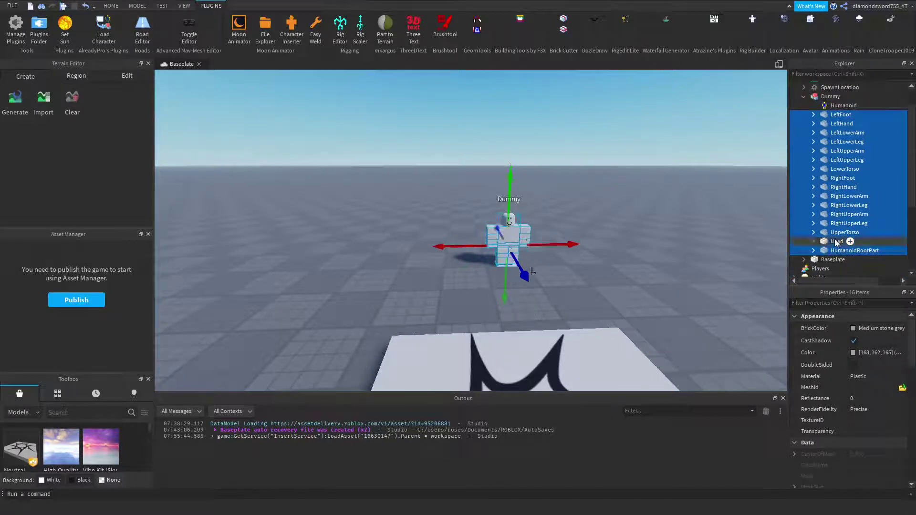
pyautogui.press('Delete')
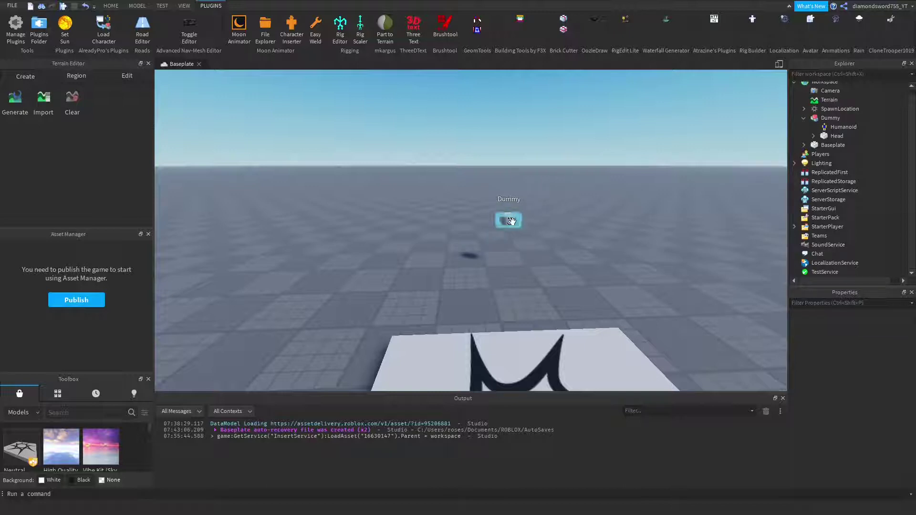
# - Examine the dummy's remaining floating head from several distances and angles
pyautogui.scroll(5, 528, 225)
pyautogui.moveTo(528, 225); pyautogui.dragTo(526, 225, button='right')
pyautogui.scroll(-5, 530, 226)
pyautogui.scroll(-3, 450, 138)
pyautogui.scroll(-6, 446, 217)
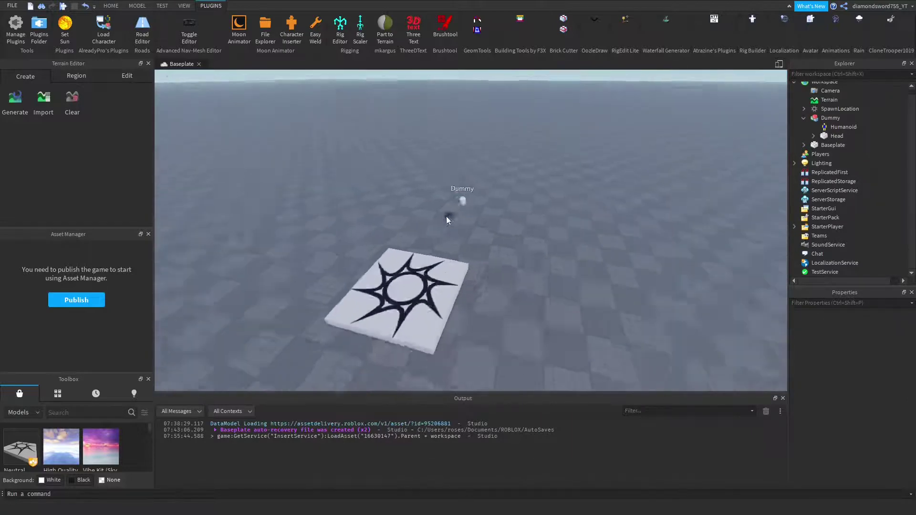
pyautogui.press('a')
pyautogui.scroll(2, 333, 227)
pyautogui.scroll(5, 499, 219)
pyautogui.press('d')
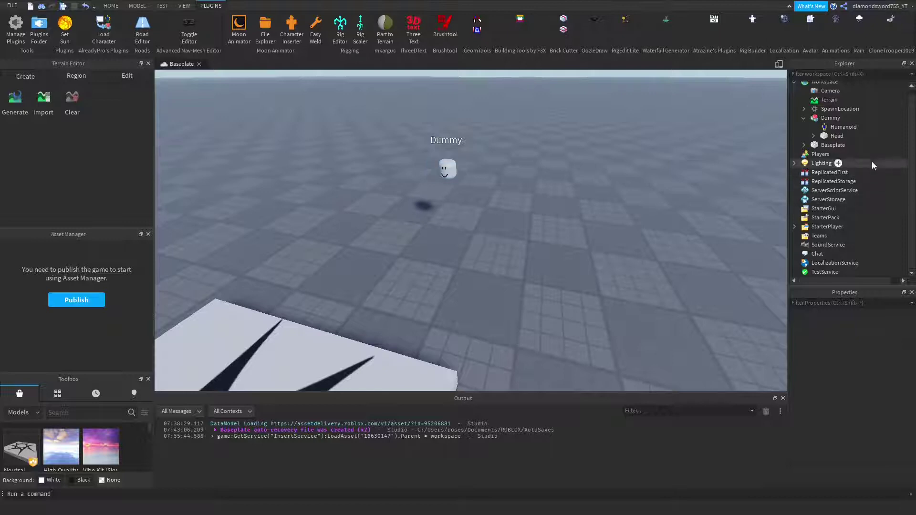
pyautogui.moveTo(503, 247); pyautogui.dragTo(503, 247, button='right')
pyautogui.scroll(4, 588, 209)
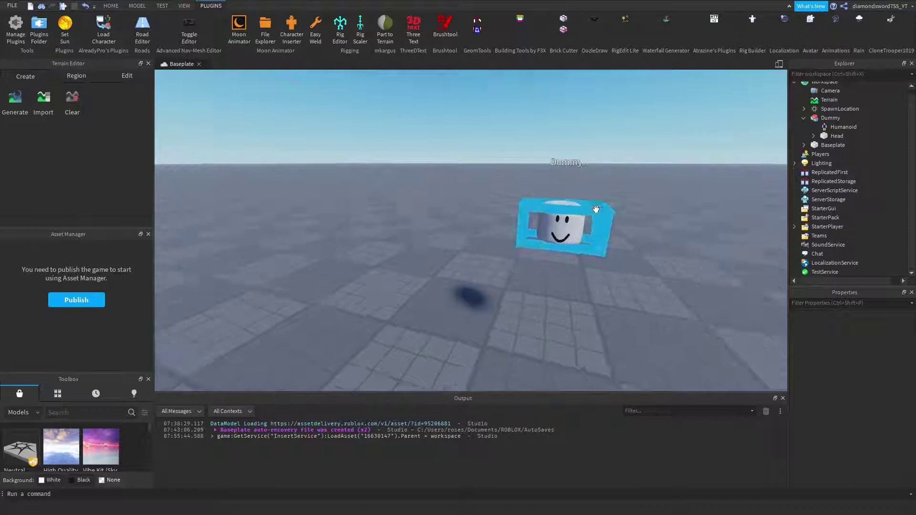
pyautogui.scroll(3, 594, 211)
pyautogui.scroll(-3, 594, 211)
pyautogui.click(491, 263)
pyautogui.press('e')
pyautogui.moveTo(523, 245); pyautogui.dragTo(521, 241, button='right')
pyautogui.press('w')
pyautogui.press('d')
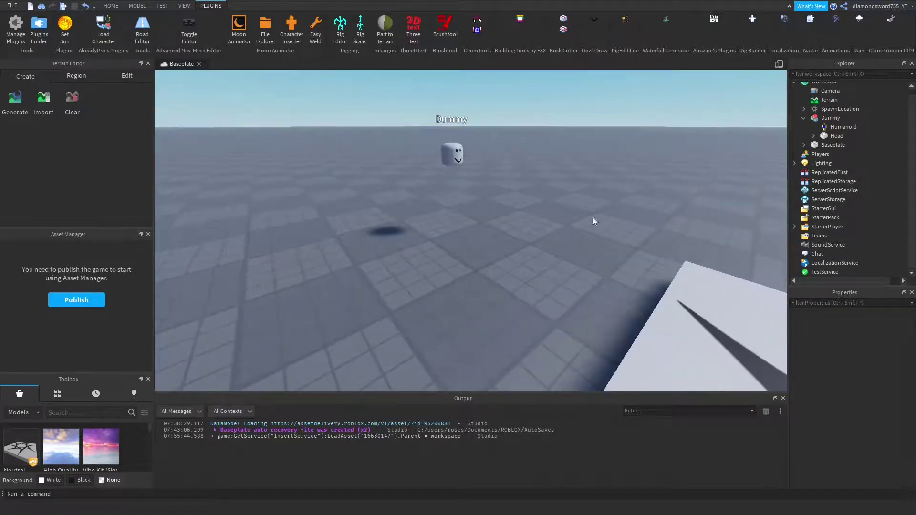
pyautogui.moveTo(513, 156); pyautogui.dragTo(511, 156, button='right')
pyautogui.press('w')
pyautogui.press('d')
pyautogui.press('w')
pyautogui.press('s')
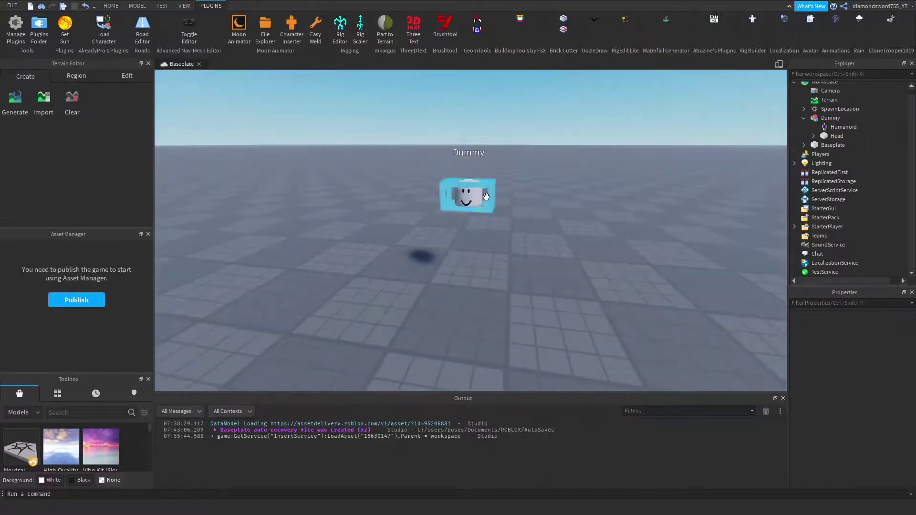
# - Rename the Dummy model to HatGiver
pyautogui.click(449, 192)
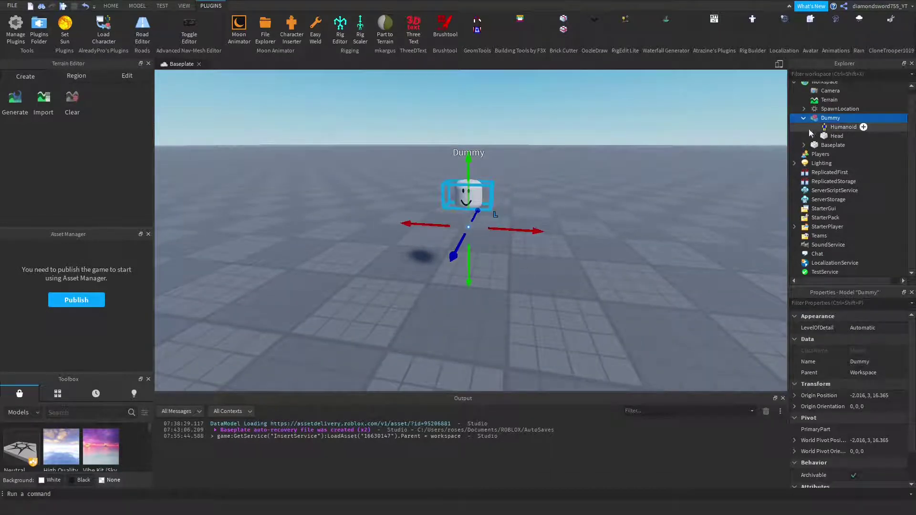
pyautogui.click(841, 128)
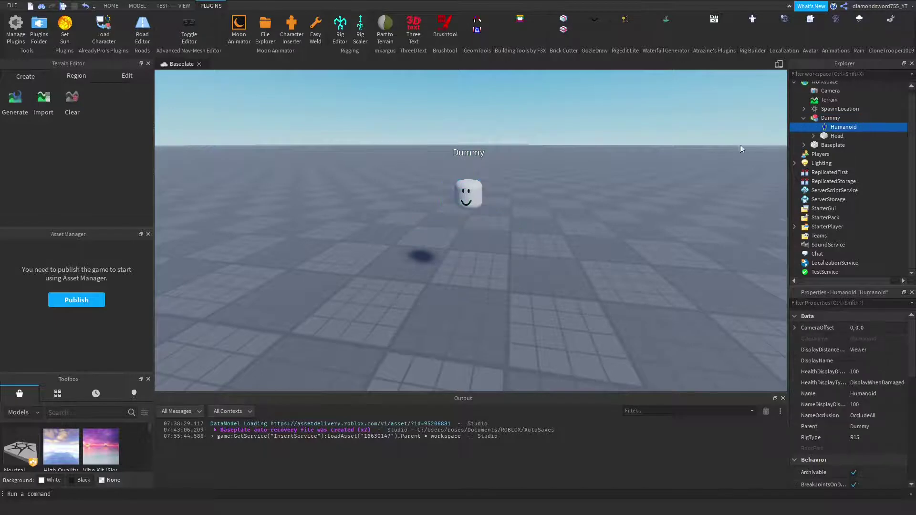
pyautogui.rightClick(822, 122)
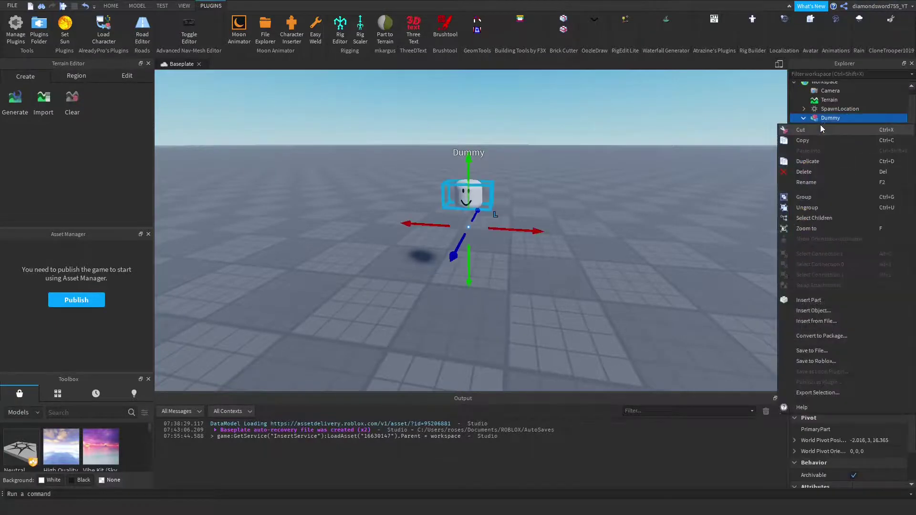
pyautogui.click(819, 184)
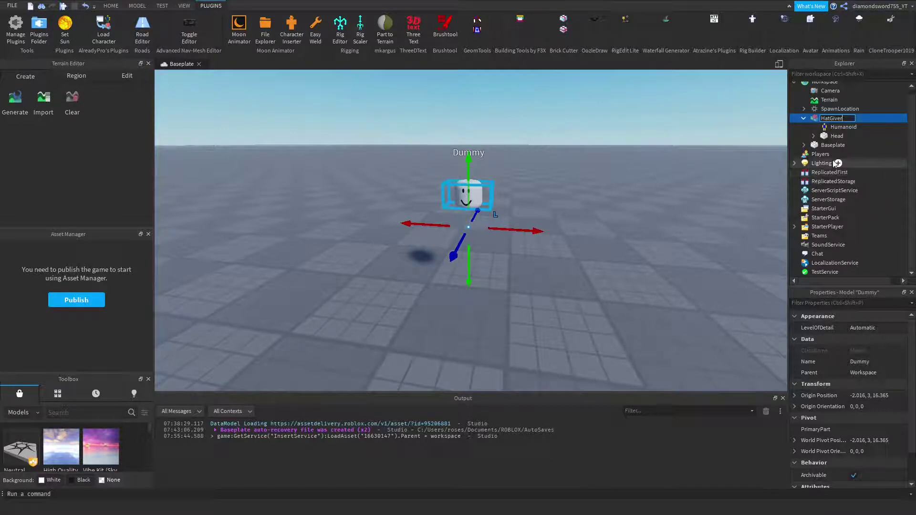
# - Set the display distance type of HatGiver's Humanoid to None to hide the name above the head
pyautogui.click(838, 128)
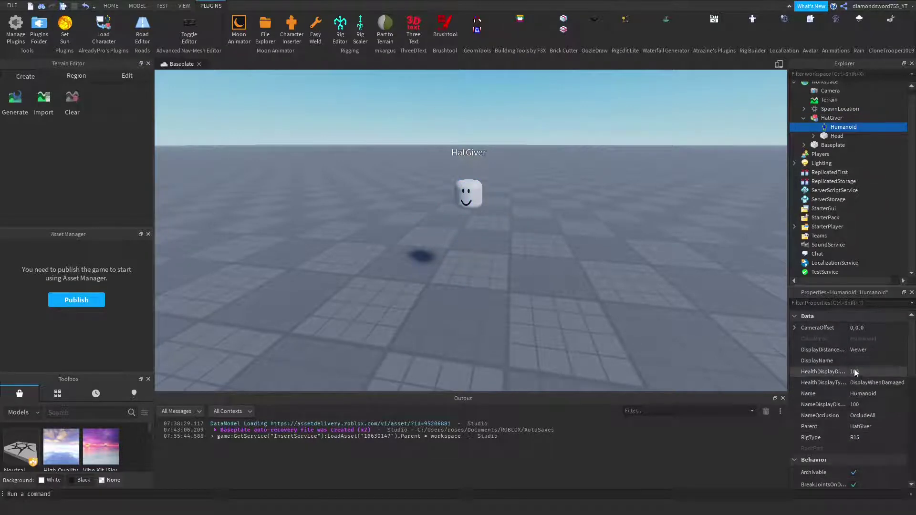
pyautogui.click(870, 350)
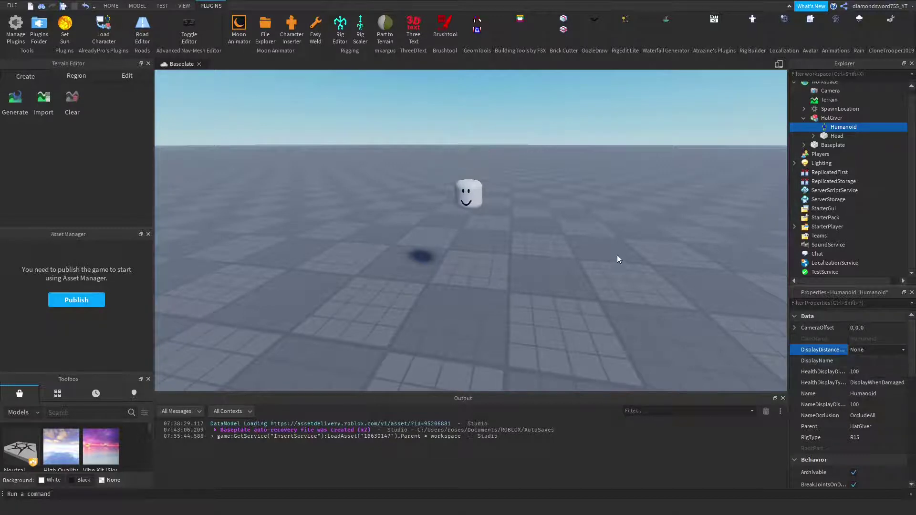
pyautogui.moveTo(566, 218); pyautogui.dragTo(566, 218, button='right')
pyautogui.scroll(-3, 583, 205)
# - Insert a block part near the spawn pad and lengthen it on both sides to about 17.3 studs
pyautogui.moveTo(469, 194); pyautogui.dragTo(235, 84, button='right')
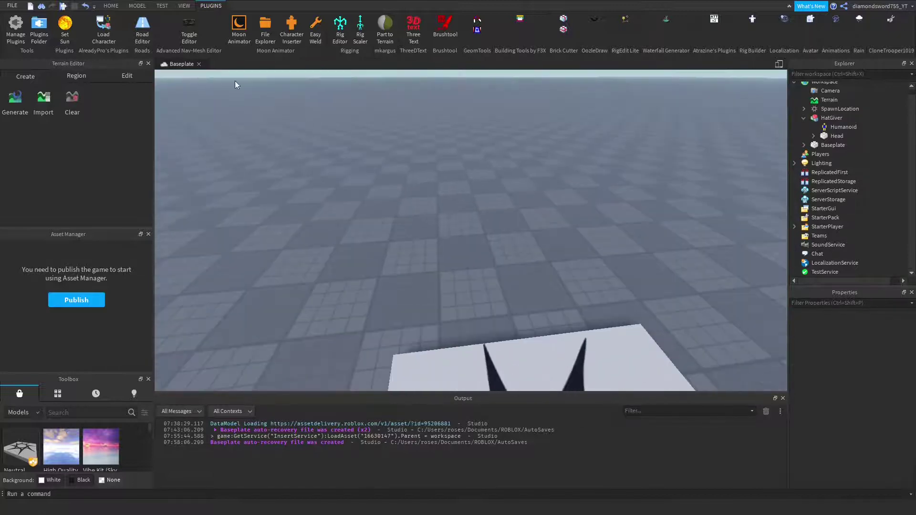
pyautogui.click(112, 6)
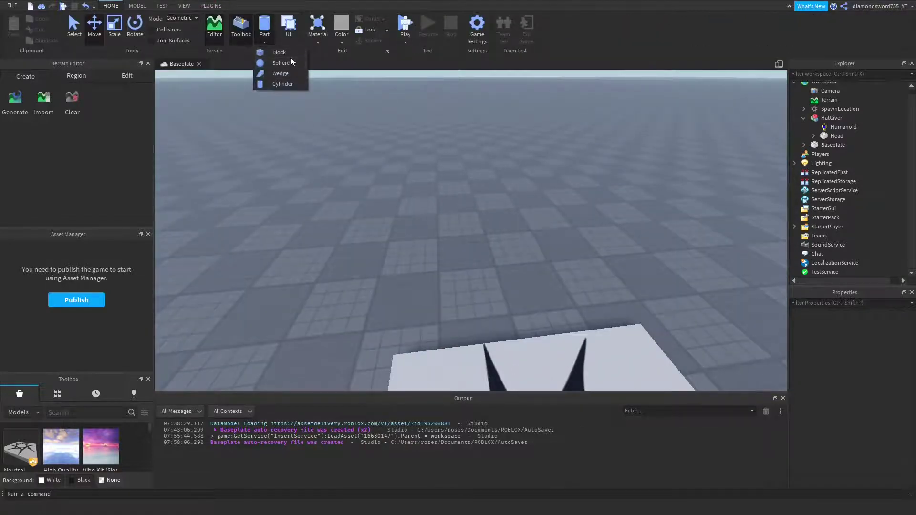
pyautogui.click(281, 63)
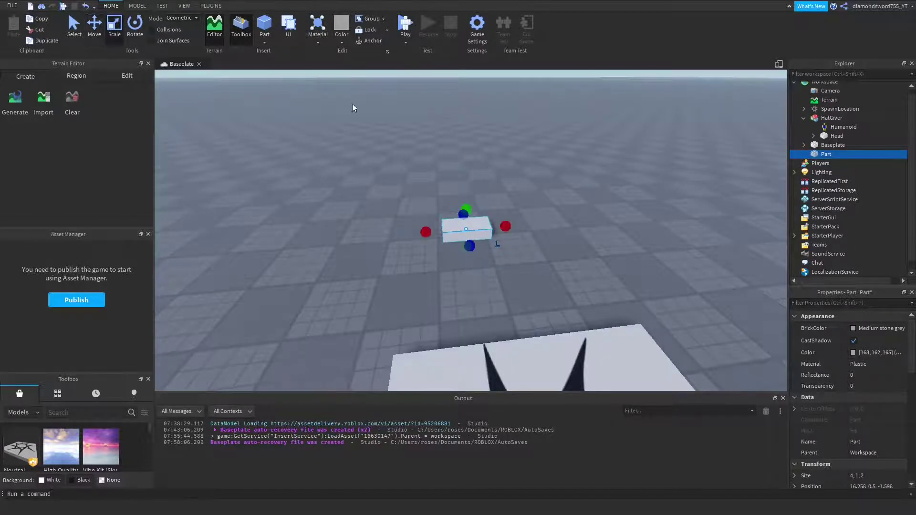
pyautogui.moveTo(507, 224); pyautogui.dragTo(609, 224)
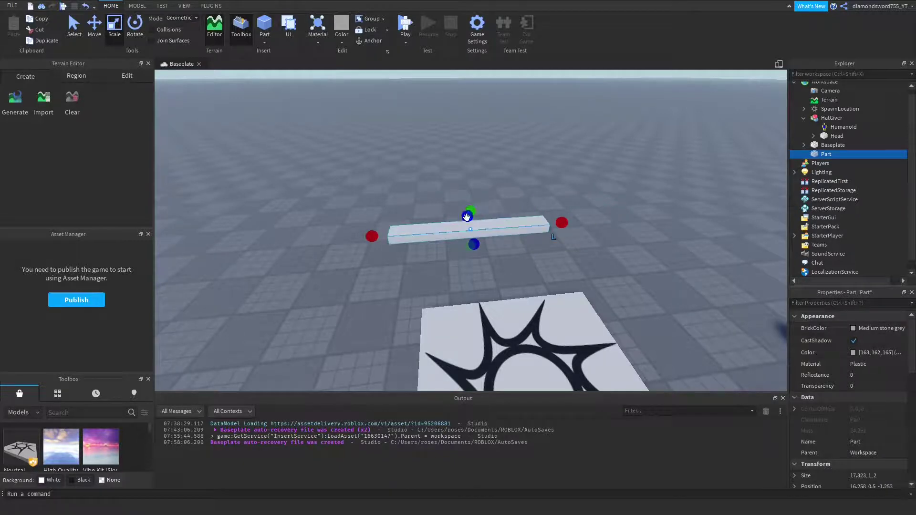
# - Scale the long block up to a height of about 3.9 studs to form a counter
pyautogui.moveTo(466, 201)
pyautogui.mouseDown()
pyautogui.moveTo(471, 214)
pyautogui.moveTo(472, 191)
pyautogui.mouseUp()
pyautogui.moveTo(472, 201); pyautogui.dragTo(517, 214, button='right')
pyautogui.scroll(-2, 517, 215)
pyautogui.moveTo(559, 155); pyautogui.dragTo(544, 139)
pyautogui.moveTo(544, 138); pyautogui.dragTo(458, 134, button='right')
# - Colour the counter part Burnt Sienna and set its material to Wood
pyautogui.click(342, 40)
pyautogui.click(394, 194)
pyautogui.click(318, 40)
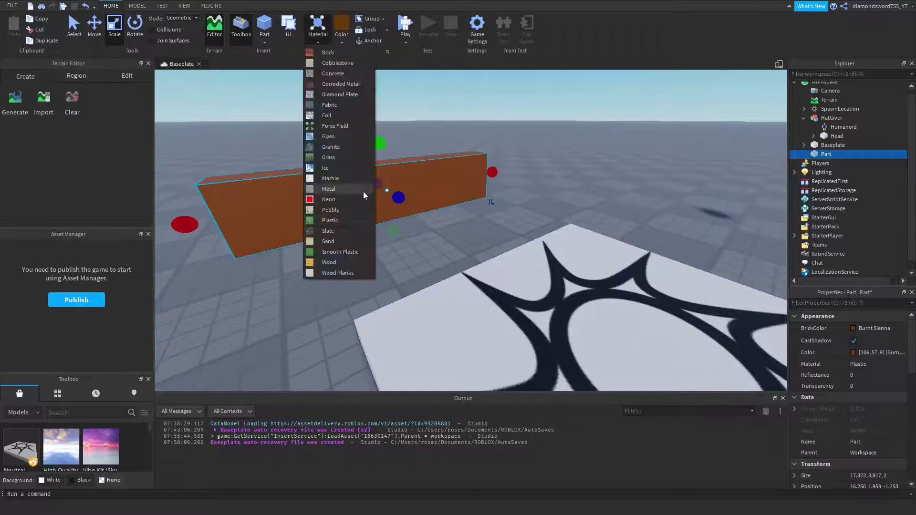
pyautogui.click(347, 262)
pyautogui.scroll(2, 372, 239)
pyautogui.scroll(-5, 608, 145)
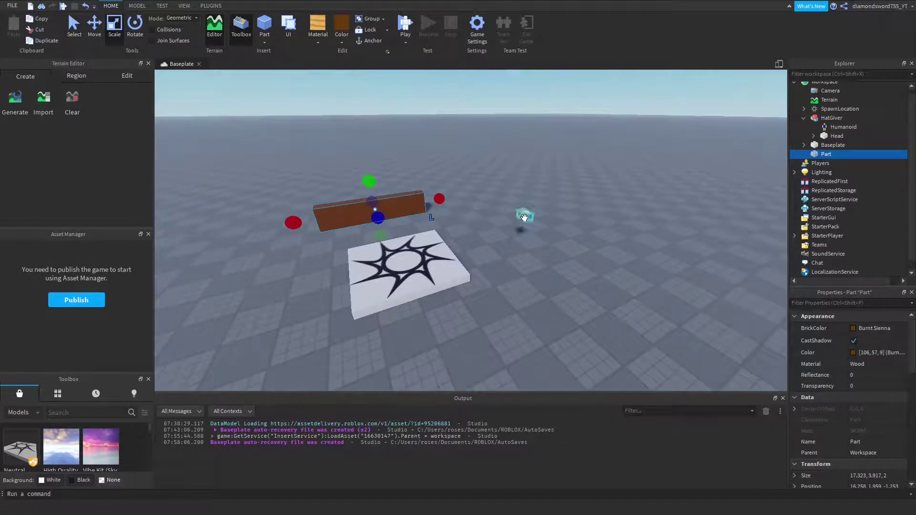
# - Move the HatGiver head from the baseplate onto one end of the wooden counter
pyautogui.moveTo(525, 217); pyautogui.dragTo(409, 171)
pyautogui.press('w')
pyautogui.press('a')
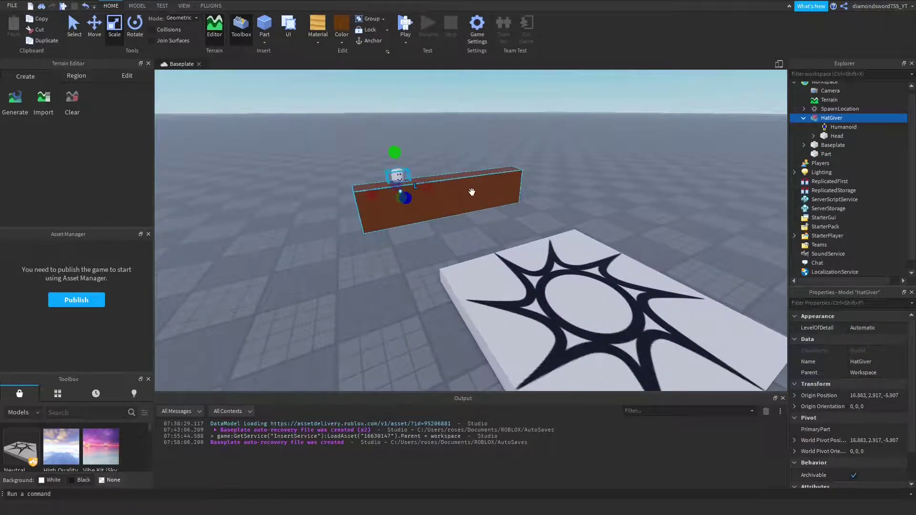
# - Scale the counter down to a height of about 3.3 studs and set the HatGiver head back down on it
pyautogui.click(470, 191)
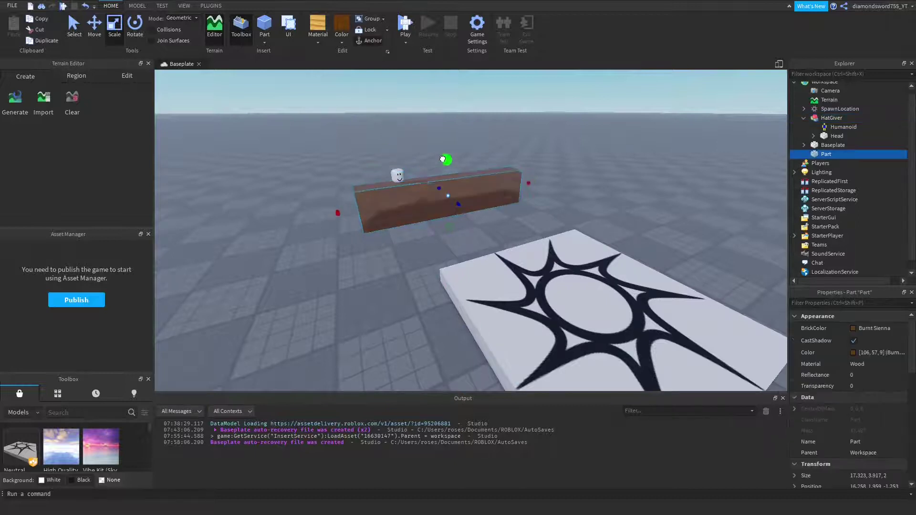
pyautogui.press('f')
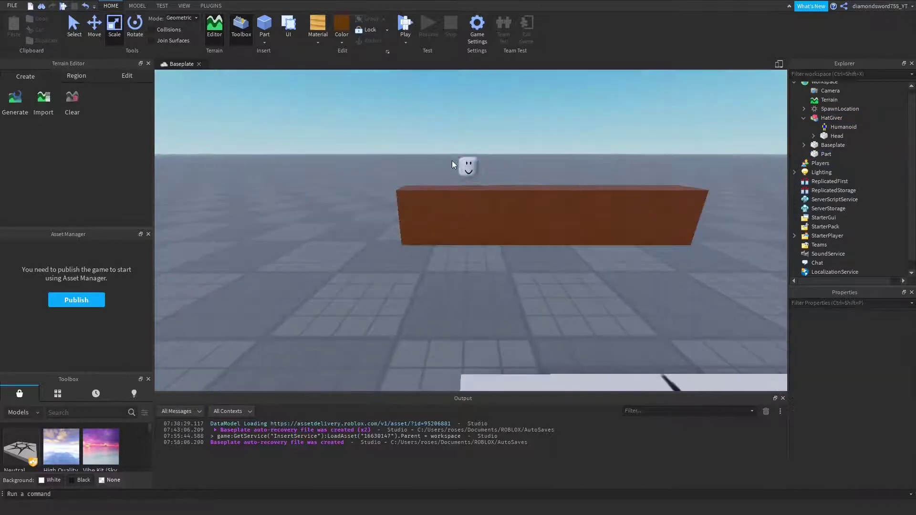
pyautogui.click(448, 180)
pyautogui.click(528, 163)
pyautogui.moveTo(529, 163); pyautogui.dragTo(463, 157, button='right')
pyautogui.scroll(3, 528, 159)
pyautogui.scroll(-3, 463, 157)
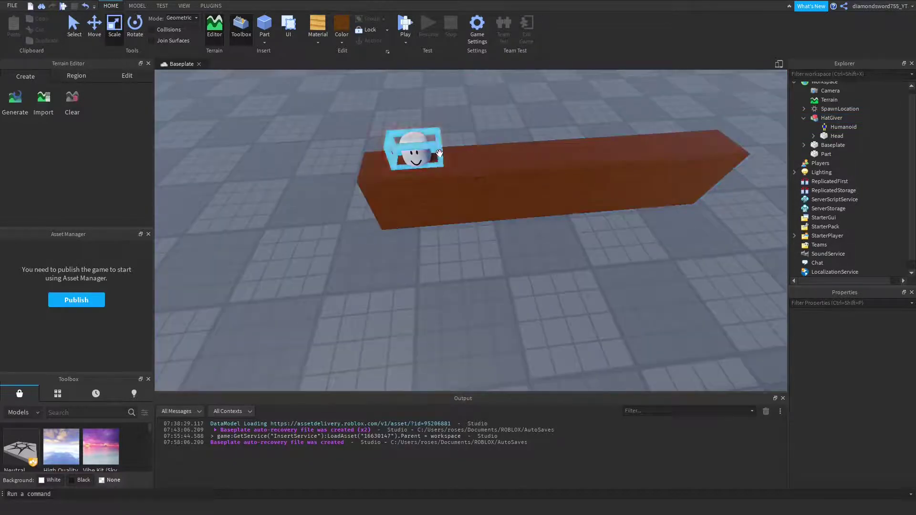
# - Insert a cylinder part on the counter beside the head and scale it down to about 1.2 by 0.3 by 0.3 studs
pyautogui.click(274, 42)
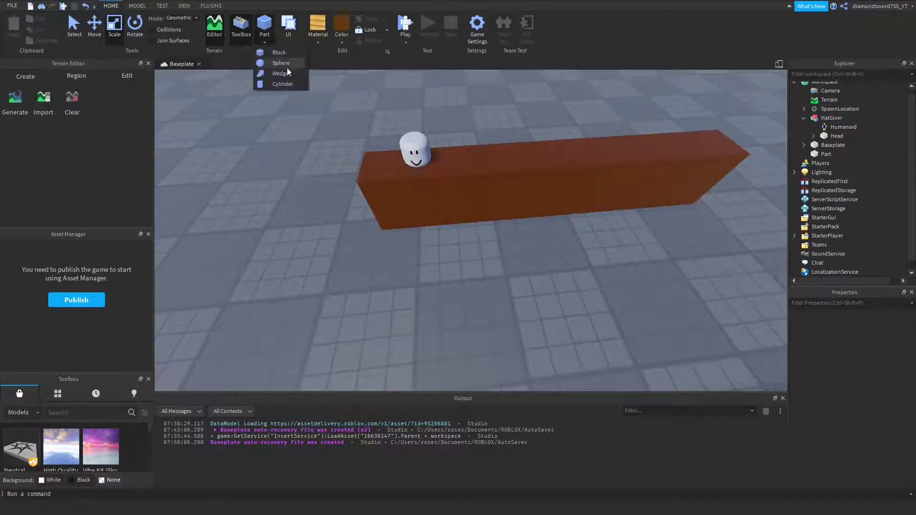
pyautogui.click(283, 86)
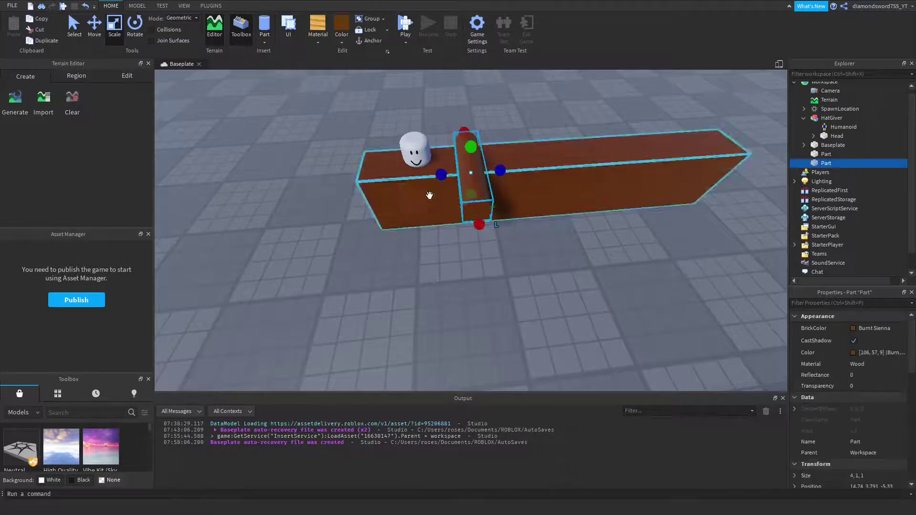
pyautogui.click(134, 28)
pyautogui.press('a')
# - Stand the small cylinder upright and give it the Smooth Plastic material and the Fossil colour
pyautogui.click(342, 41)
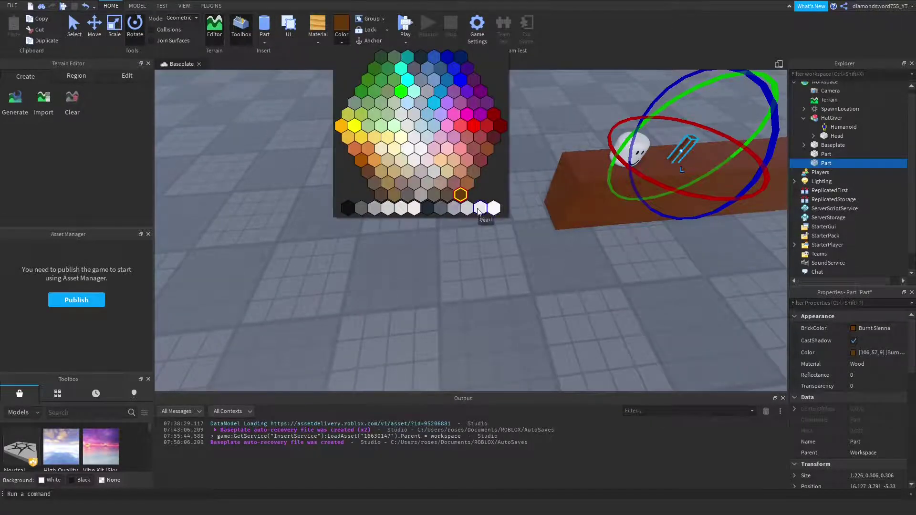
pyautogui.click(479, 211)
pyautogui.click(318, 29)
pyautogui.click(351, 220)
pyautogui.moveTo(361, 88); pyautogui.dragTo(454, 137, button='right')
pyautogui.scroll(5, 467, 149)
pyautogui.click(317, 38)
pyautogui.click(372, 252)
pyautogui.scroll(-10, 372, 252)
pyautogui.click(342, 25)
pyautogui.click(502, 206)
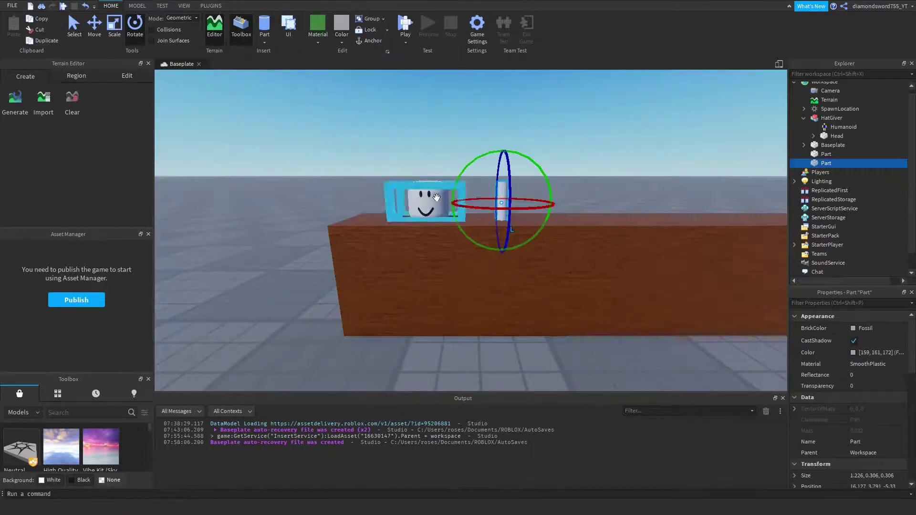
# - Raise the HatGiver head above the counter to leave room for the cylinder underneath
pyautogui.click(438, 197)
pyautogui.scroll(4, 438, 197)
pyautogui.moveTo(437, 197); pyautogui.dragTo(504, 146, button='right')
pyautogui.scroll(-4, 504, 146)
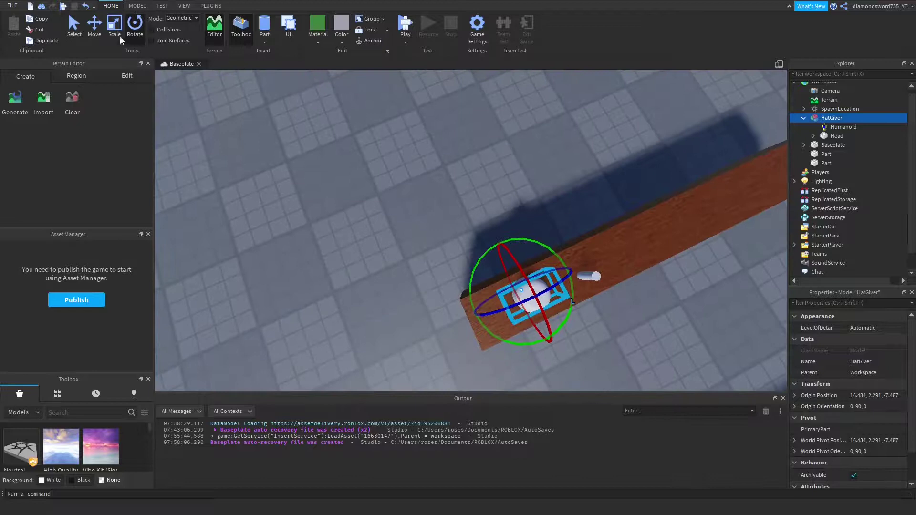
pyautogui.click(91, 36)
pyautogui.moveTo(424, 132); pyautogui.dragTo(424, 133, button='right')
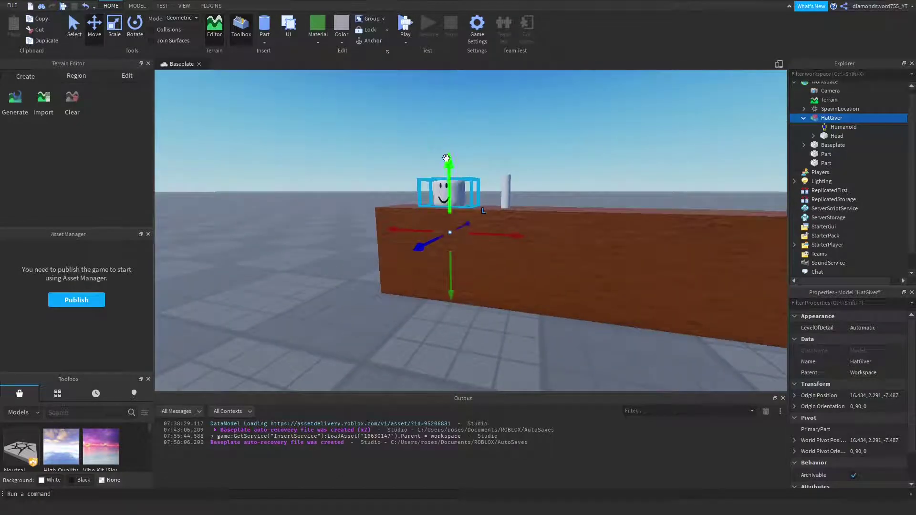
# - Move the cylinder under the raised head and shorten it to about 1 stud so it stands on the counter
pyautogui.click(504, 184)
pyautogui.moveTo(531, 182); pyautogui.dragTo(528, 176, button='right')
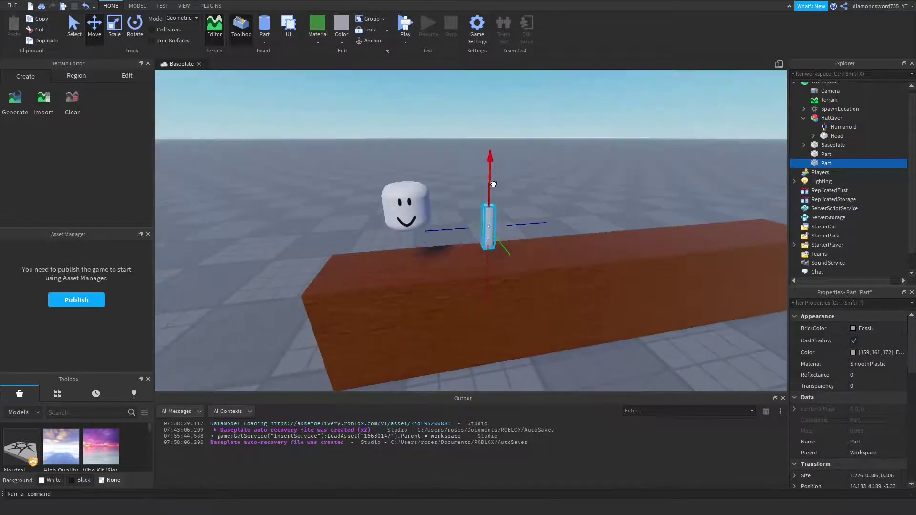
pyautogui.moveTo(514, 235); pyautogui.dragTo(493, 239)
pyautogui.moveTo(446, 255); pyautogui.dragTo(444, 169, button='right')
pyautogui.moveTo(443, 167); pyautogui.dragTo(443, 170)
pyautogui.moveTo(444, 273); pyautogui.dragTo(445, 274)
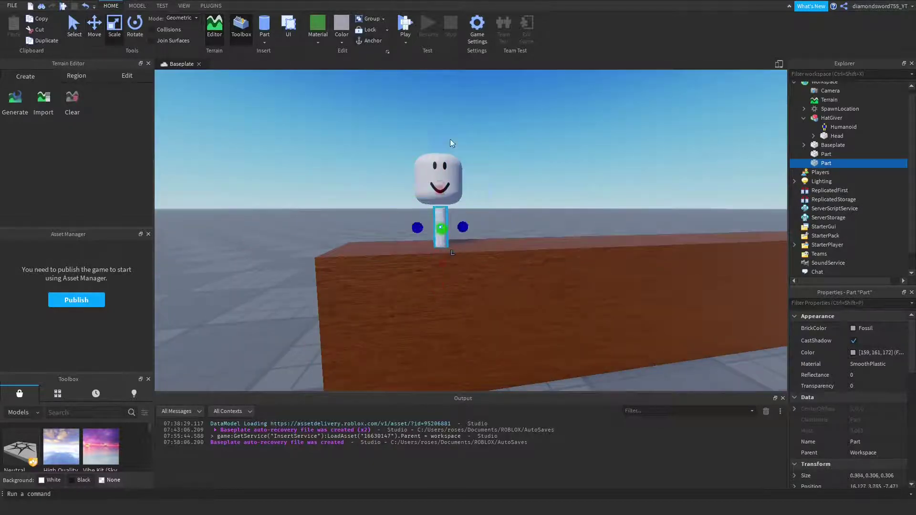
# - Align the HatGiver head so it rests centred on the cylinder stand
pyautogui.click(439, 183)
pyautogui.hotkey('ctrl', '2')
pyautogui.moveTo(440, 183); pyautogui.dragTo(501, 159, button='right')
pyautogui.click(501, 159)
pyautogui.click(391, 113)
pyautogui.moveTo(408, 290); pyautogui.dragTo(433, 288)
pyautogui.moveTo(360, 354); pyautogui.dragTo(359, 333)
pyautogui.click(679, 258)
pyautogui.moveTo(678, 258); pyautogui.dragTo(677, 259, button='right')
pyautogui.scroll(-4, 678, 258)
pyautogui.scroll(6, 544, 233)
pyautogui.moveTo(544, 230); pyautogui.dragTo(543, 230, button='right')
pyautogui.scroll(-5, 544, 230)
pyautogui.scroll(-5, 544, 229)
pyautogui.scroll(5, 543, 229)
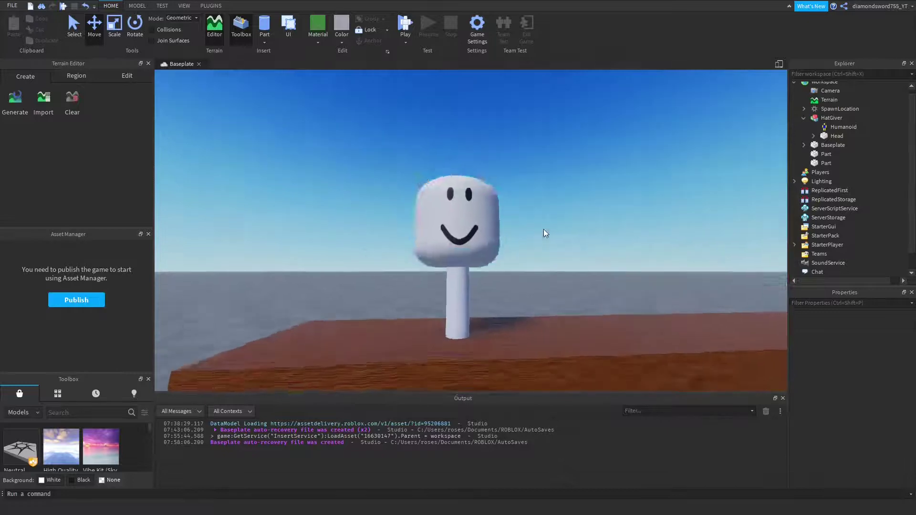
pyautogui.moveTo(543, 229); pyautogui.dragTo(507, 207, button='right')
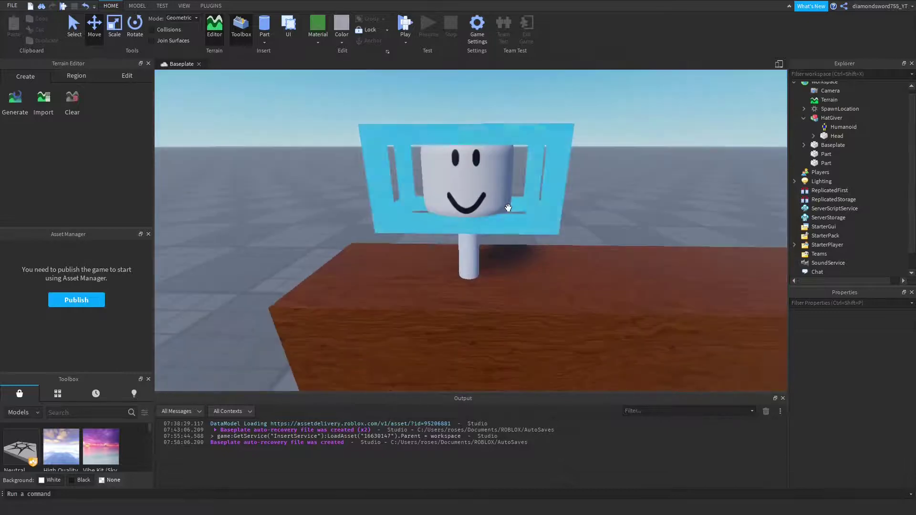
# - Select HatGiver, the cylinder stand and the counter together and anchor them
pyautogui.click(507, 207)
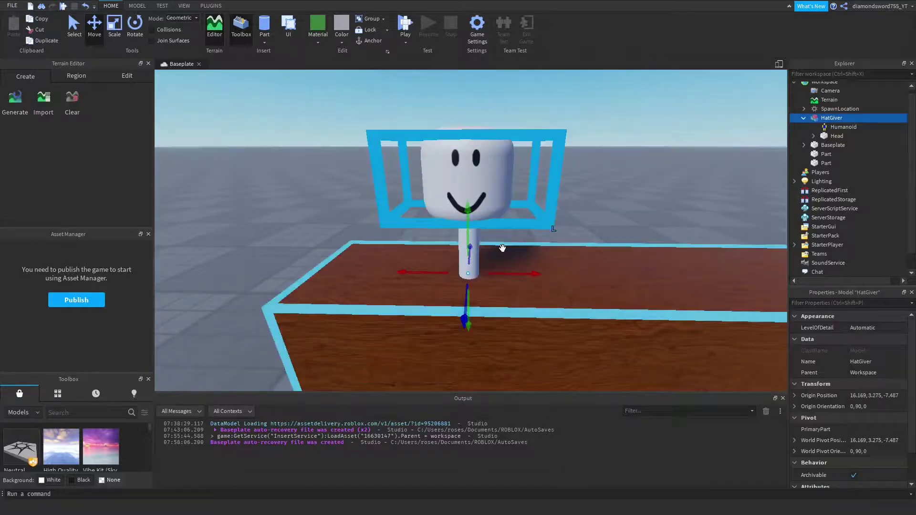
pyautogui.keyDown('ctrl'); pyautogui.click(476, 237); pyautogui.keyUp('ctrl')
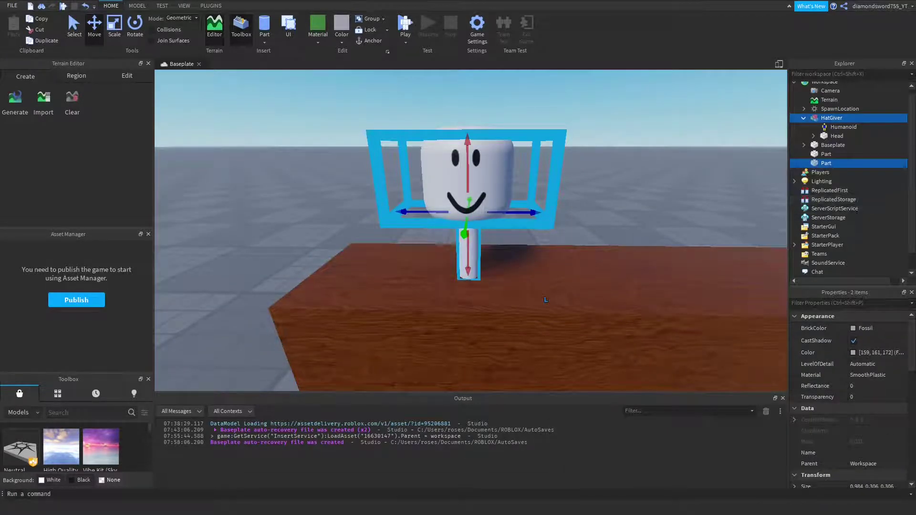
pyautogui.keyDown('ctrl'); pyautogui.click(833, 154); pyautogui.keyUp('ctrl')
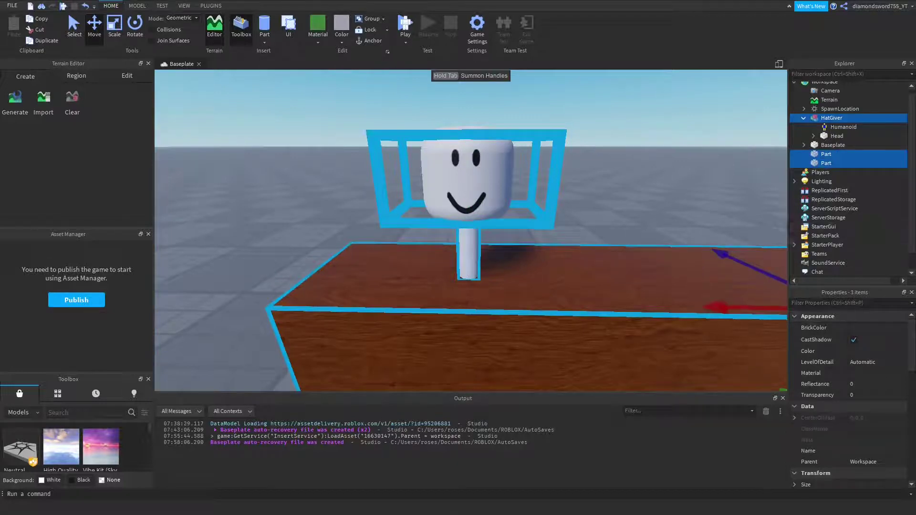
pyautogui.click(833, 304)
pyautogui.write('anc')
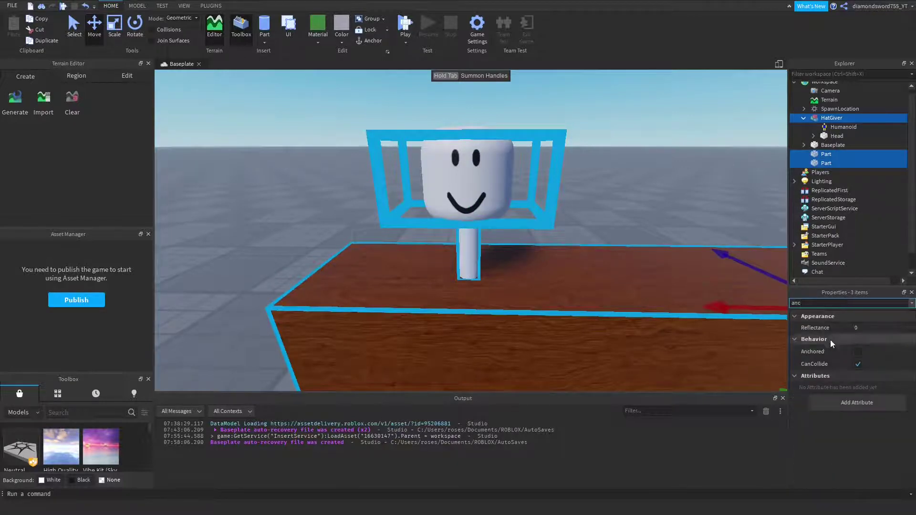
pyautogui.click(852, 353)
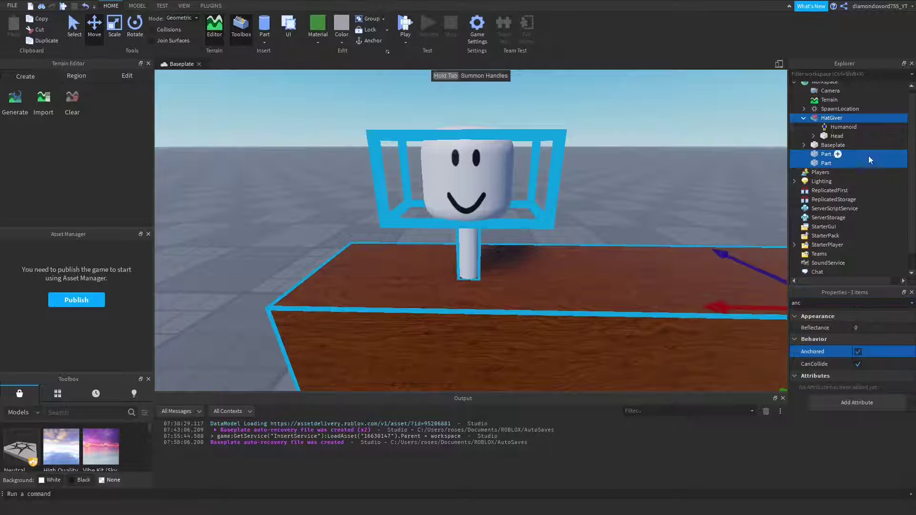
# - Filter the properties of HatGiver's Head by "anc" to check its Anchored setting
pyautogui.click(824, 136)
pyautogui.click(889, 303)
pyautogui.write('a')
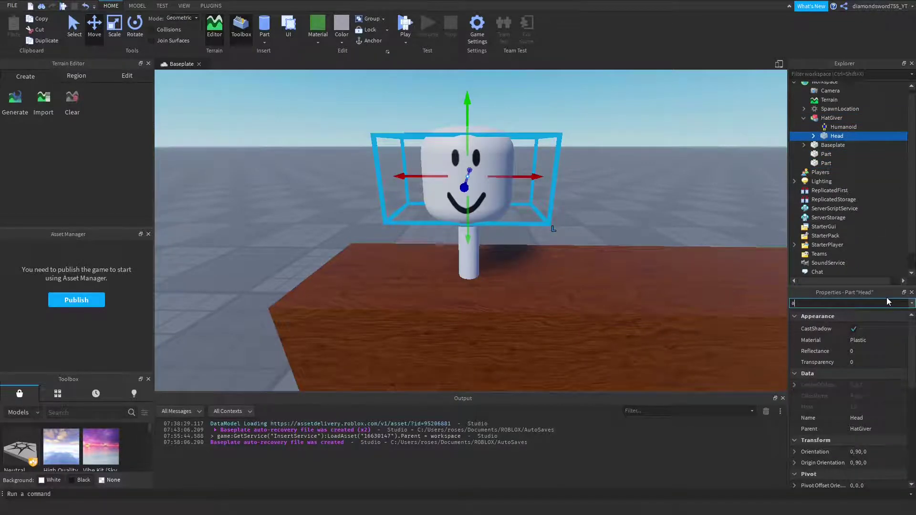
pyautogui.write('nc')
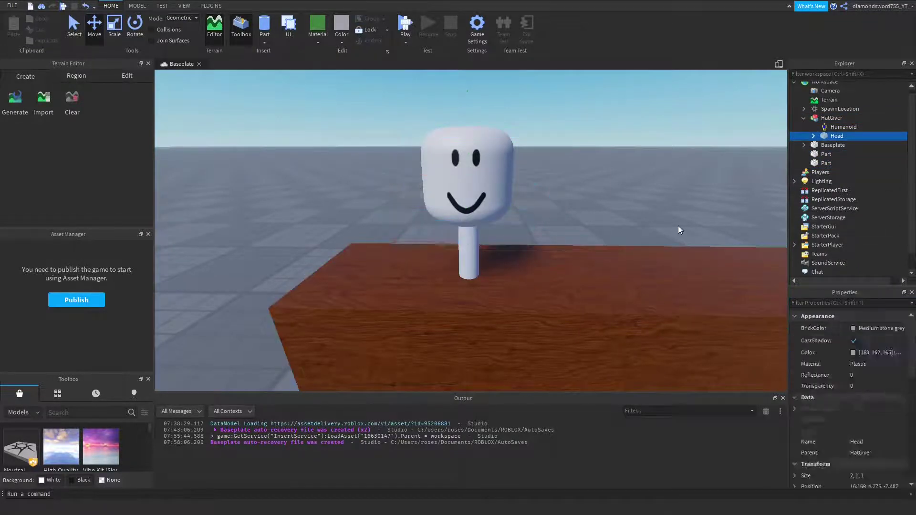
# - Rename the counter part to Table
pyautogui.click(826, 154)
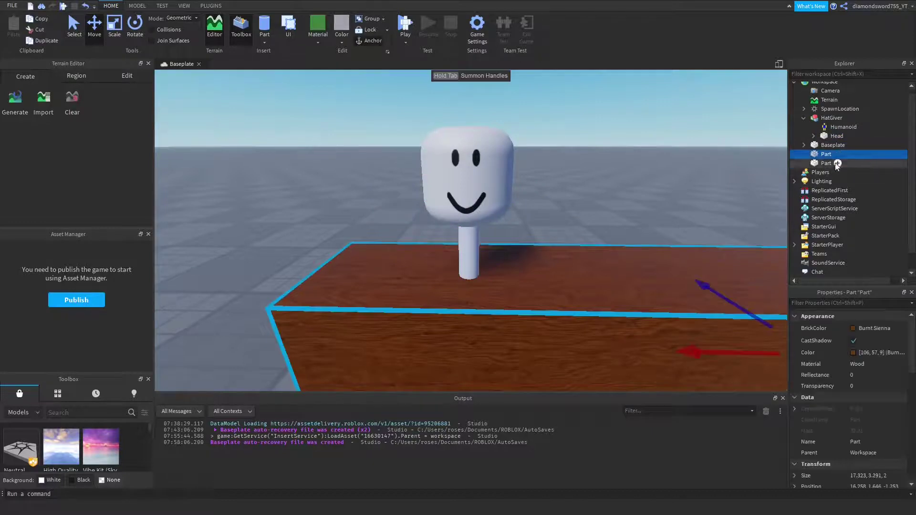
pyautogui.rightClick(827, 155)
pyautogui.click(824, 214)
pyautogui.write('Tra')
pyautogui.press('BackSpace')
pyautogui.press('BackSpace')
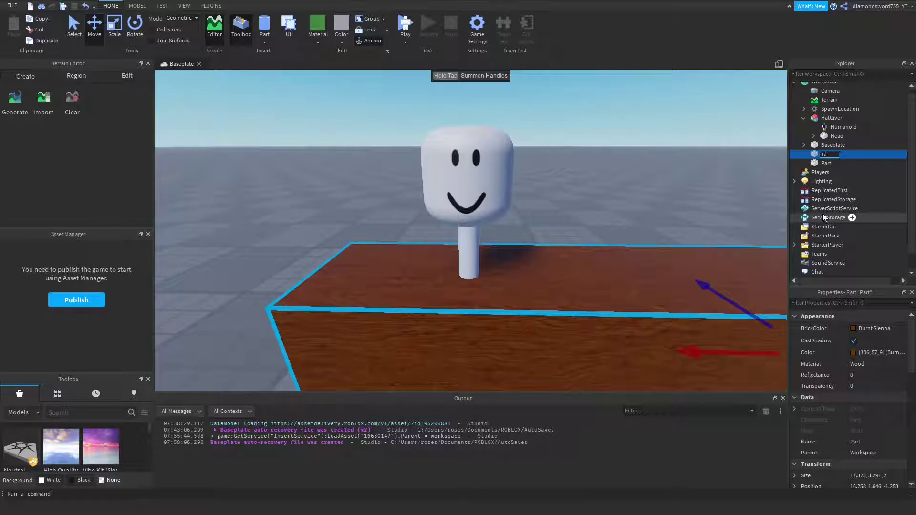
pyautogui.write('able')
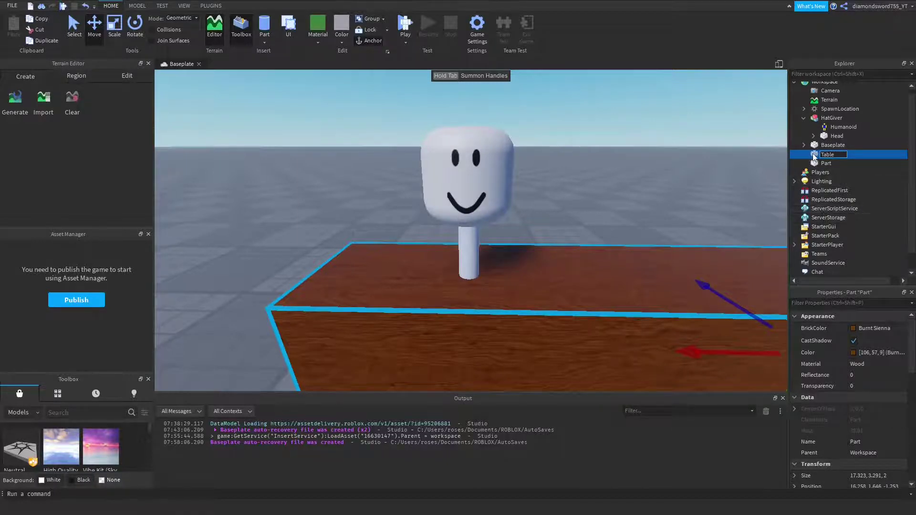
# - Rename the cylinder part to STand and nest it inside HatGiver's Head
pyautogui.rightClick(826, 163)
pyautogui.click(807, 222)
pyautogui.write('ST')
pyautogui.moveTo(661, 174); pyautogui.dragTo(692, 170, button='right')
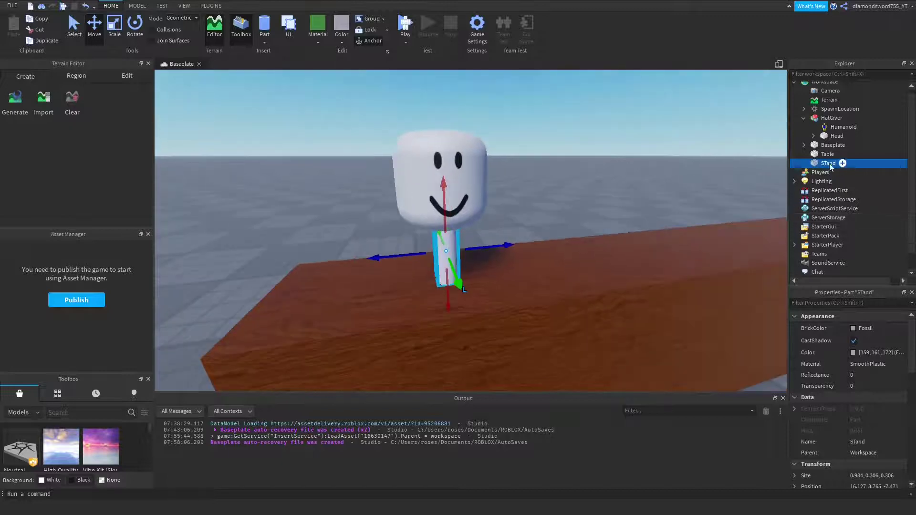
pyautogui.moveTo(840, 142)
pyautogui.mouseDown()
pyautogui.moveTo(863, 127)
pyautogui.moveTo(849, 134)
pyautogui.moveTo(856, 140)
pyautogui.mouseUp()
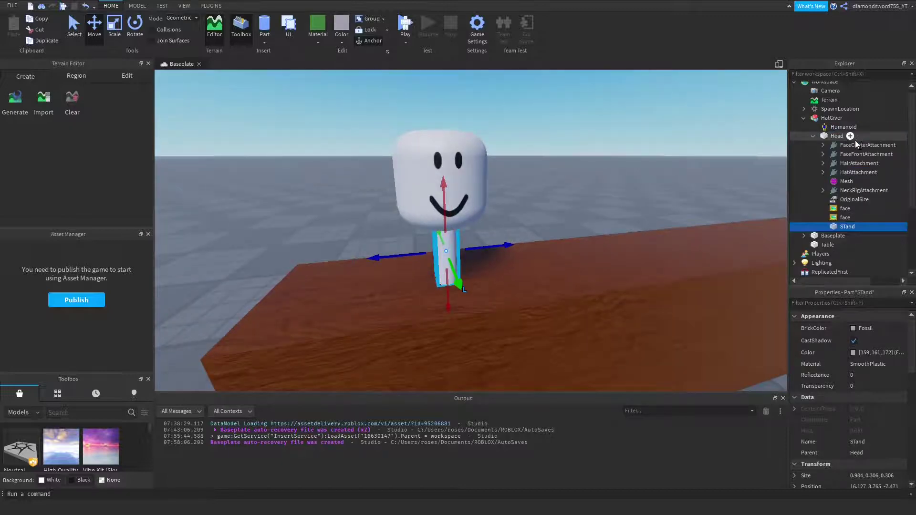
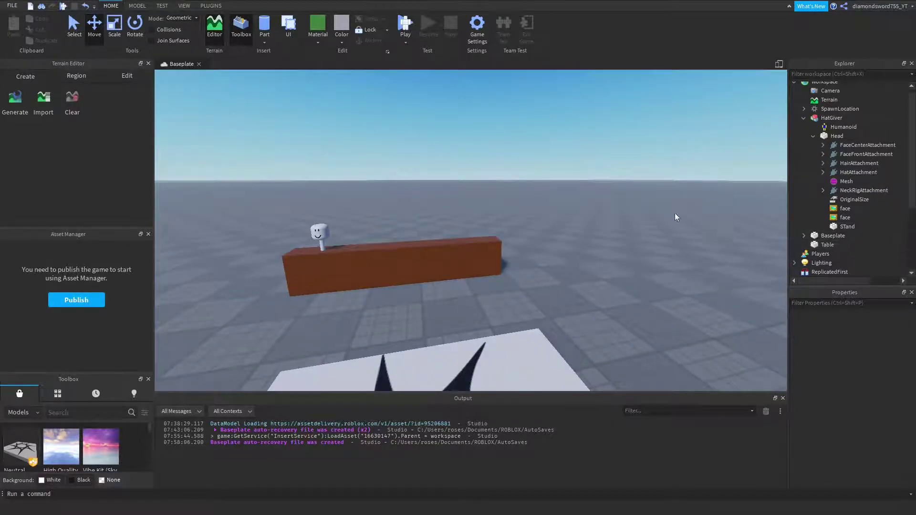
pyautogui.press('w')
pyautogui.moveTo(661, 211); pyautogui.dragTo(660, 211, button='right')
pyautogui.press('s')
pyautogui.press('s')
pyautogui.press('w')
pyautogui.scroll(-5, 638, 288)
pyautogui.scroll(3, 538, 205)
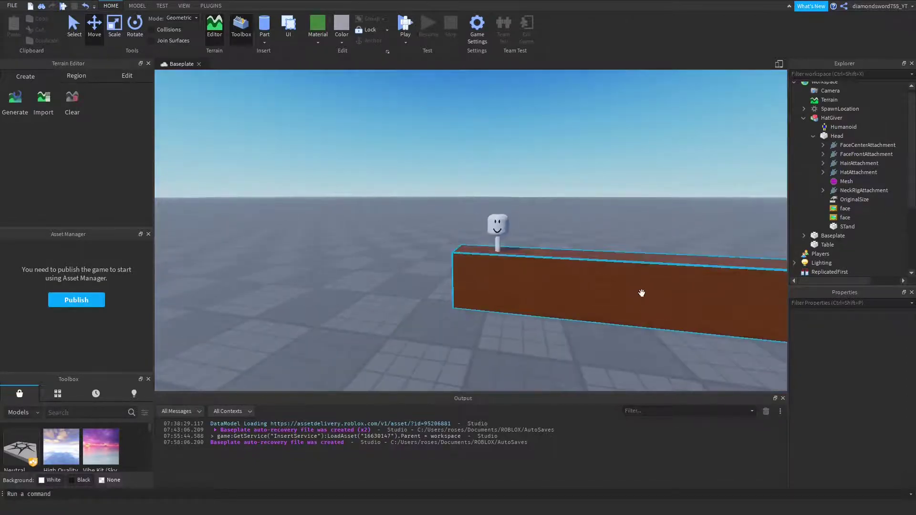
pyautogui.scroll(3, 640, 248)
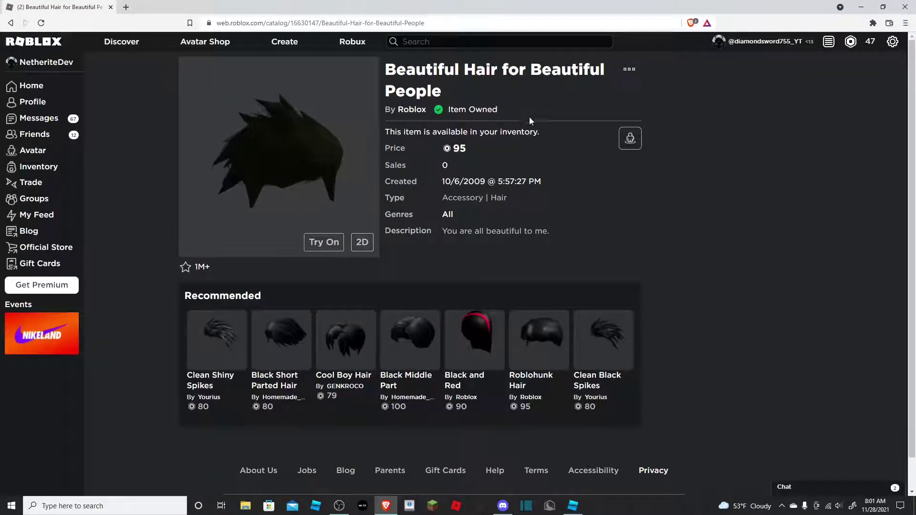
# - In the web browser, copy the asset ID 16630147 from the Beautiful Hair for Beautiful People catalog address
pyautogui.click(448, 23)
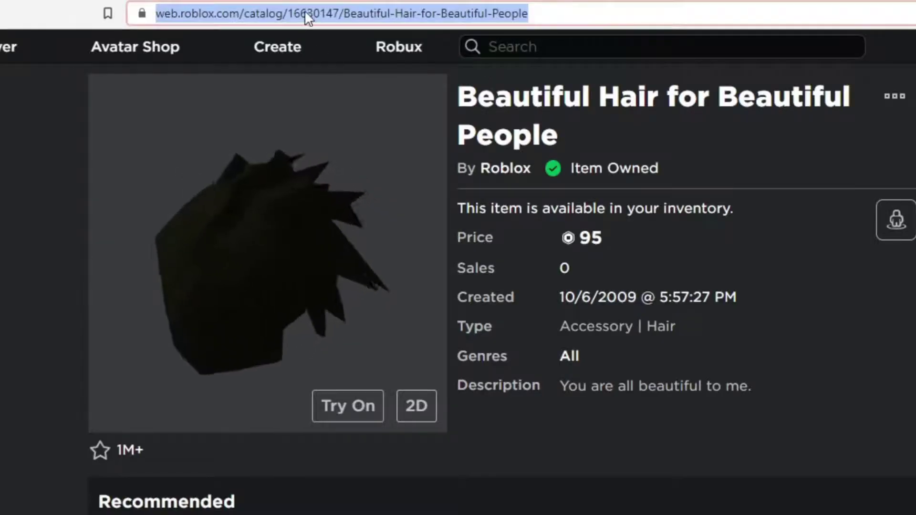
pyautogui.doubleClick(311, 14)
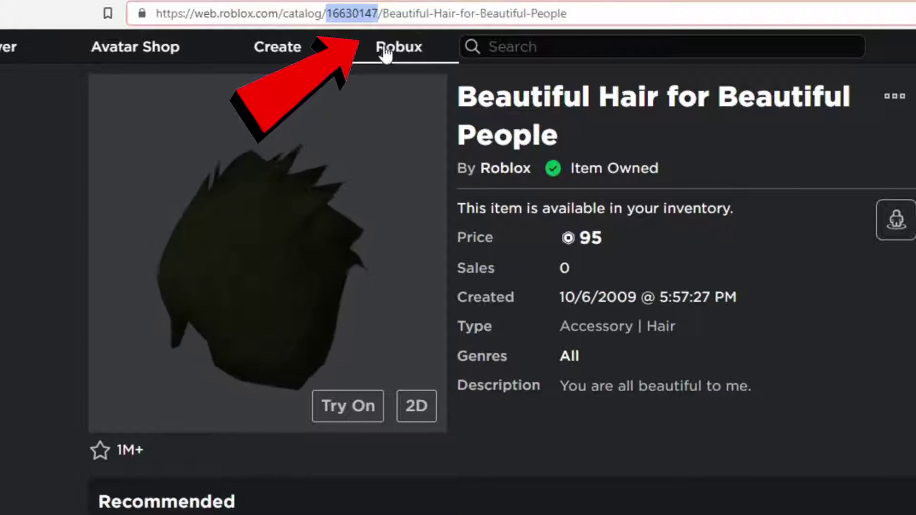
pyautogui.rightClick(351, 13)
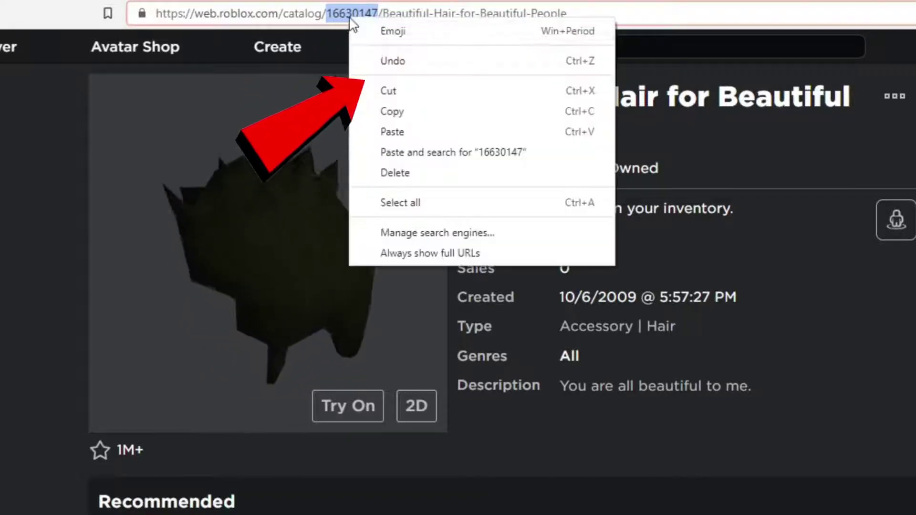
pyautogui.click(376, 107)
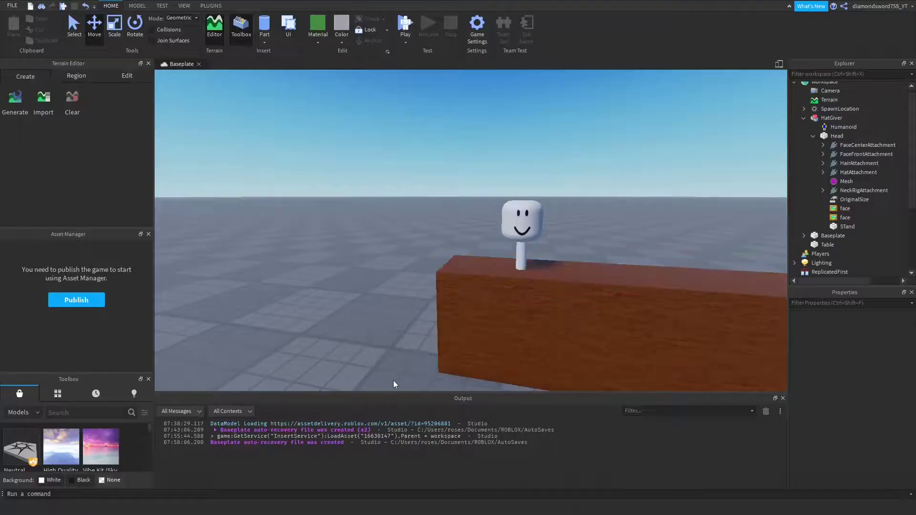
# - Begin a command-bar line that calls game:GetService("InsertService")
pyautogui.moveTo(666, 203); pyautogui.dragTo(666, 202, button='right')
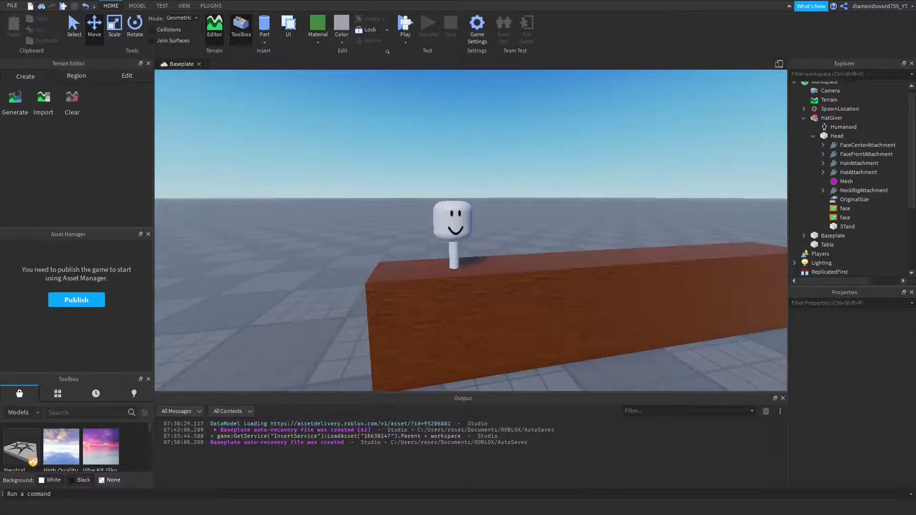
pyautogui.click(362, 496)
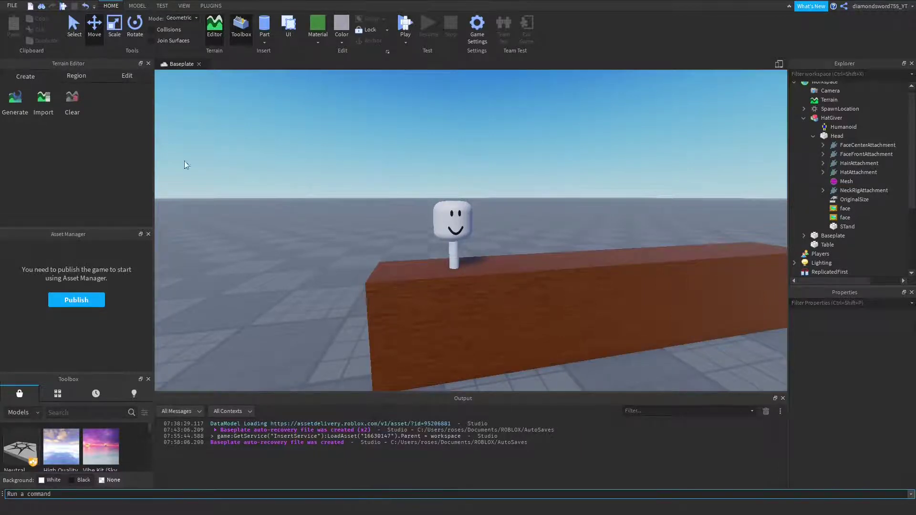
pyautogui.click(184, 7)
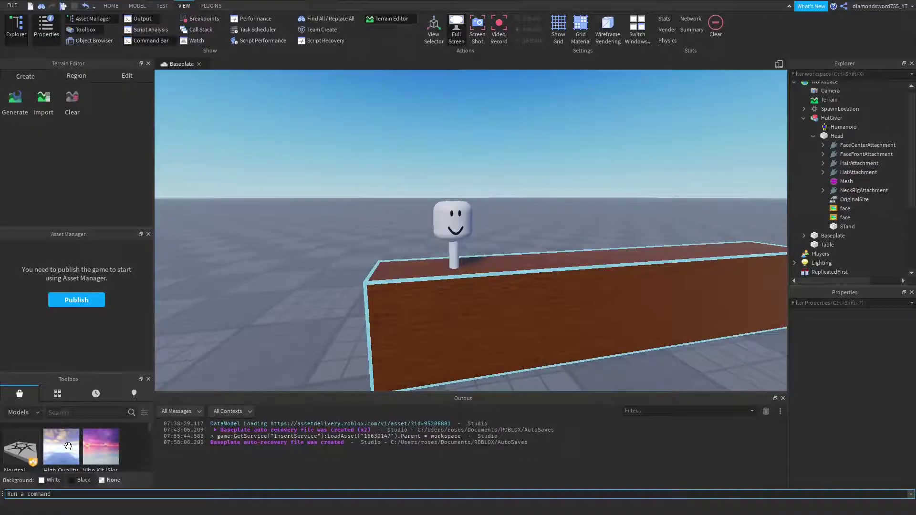
pyautogui.click(216, 368)
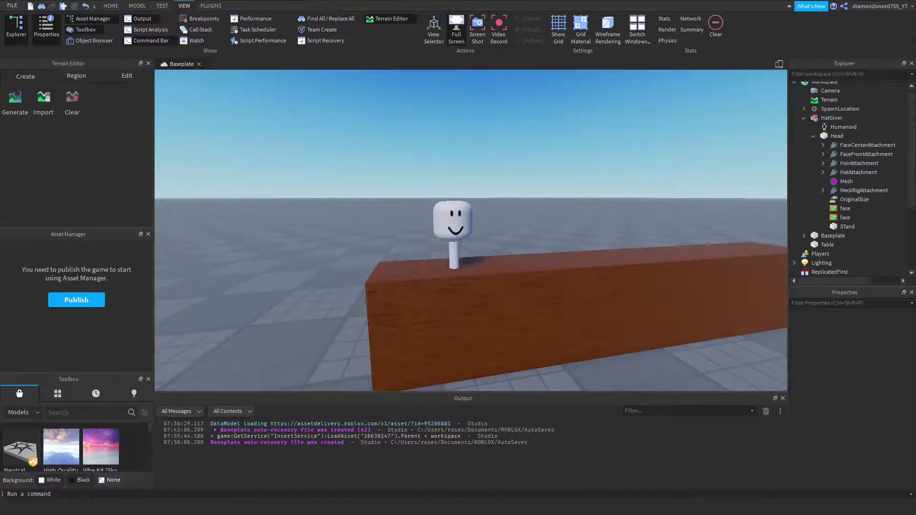
pyautogui.click(92, 496)
pyautogui.write('game')
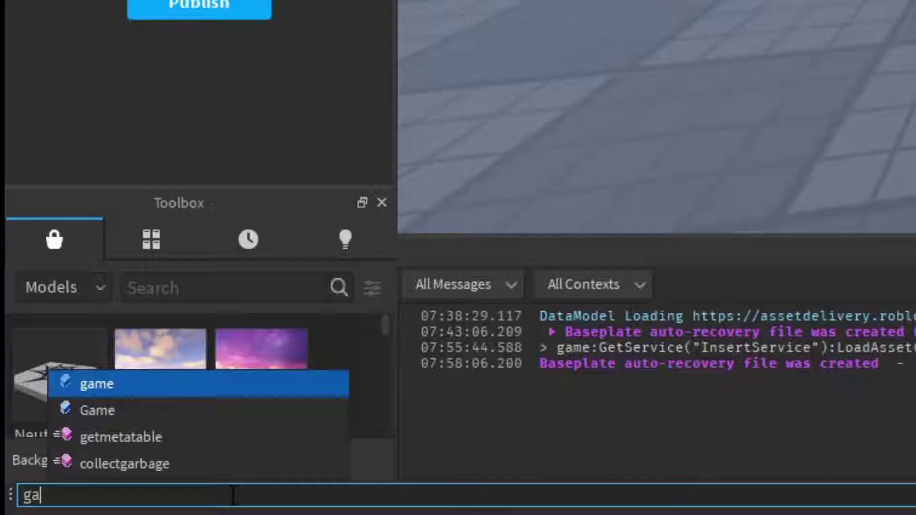
pyautogui.write(':GetService(')
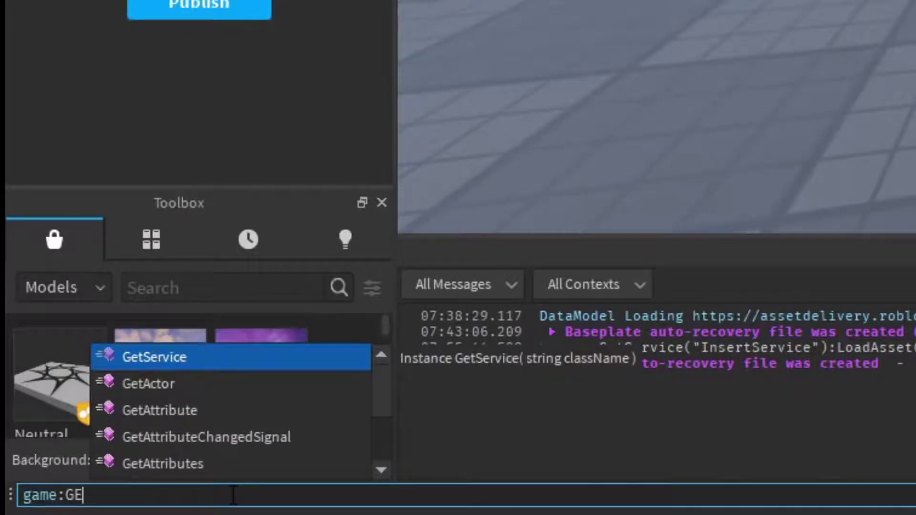
pyautogui.write('in')
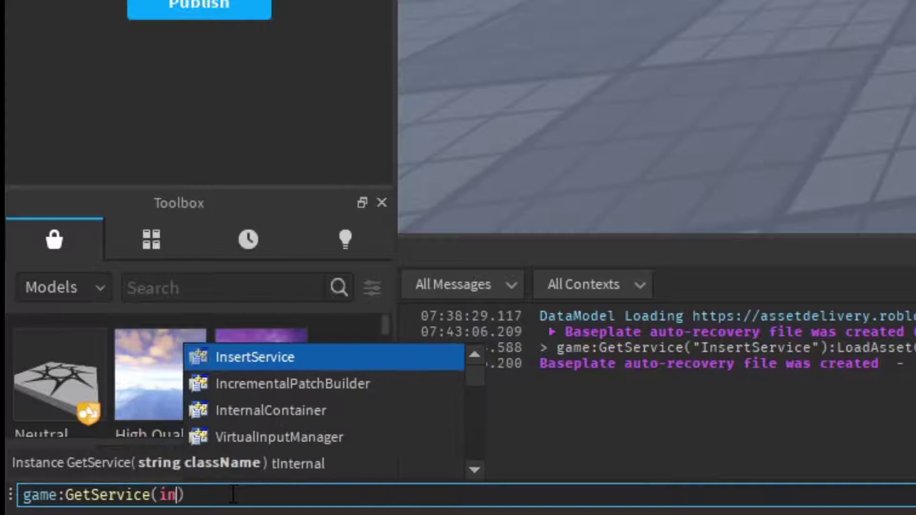
pyautogui.press('Tab')
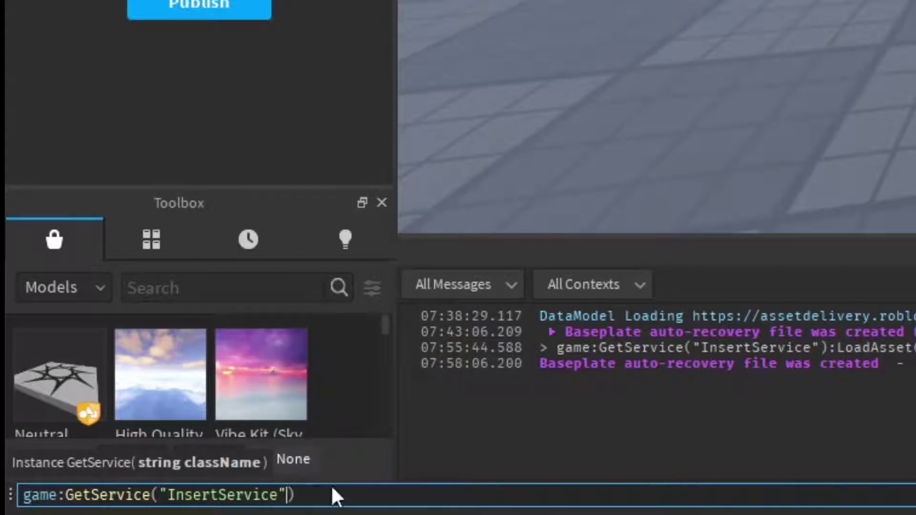
# - Complete the command with :LoadAsset("16630147").Parent = workspace and run it
pyautogui.click(314, 487)
pyautogui.write(':loa')
pyautogui.press('Tab')
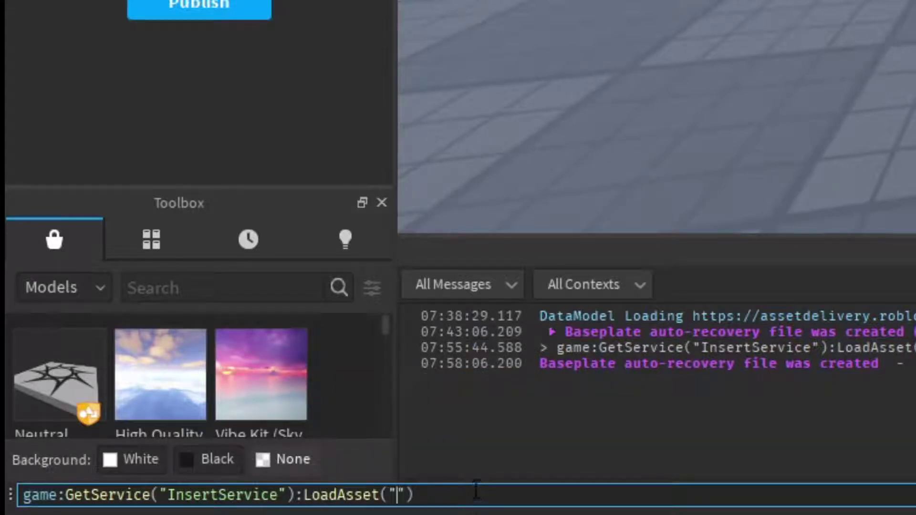
pyautogui.hotkey('ctrl', 'v')
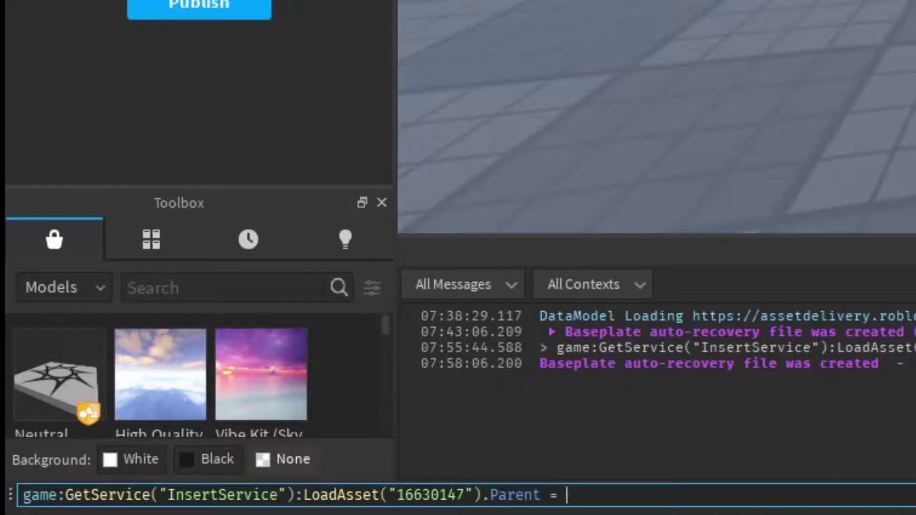
pyautogui.write('wp')
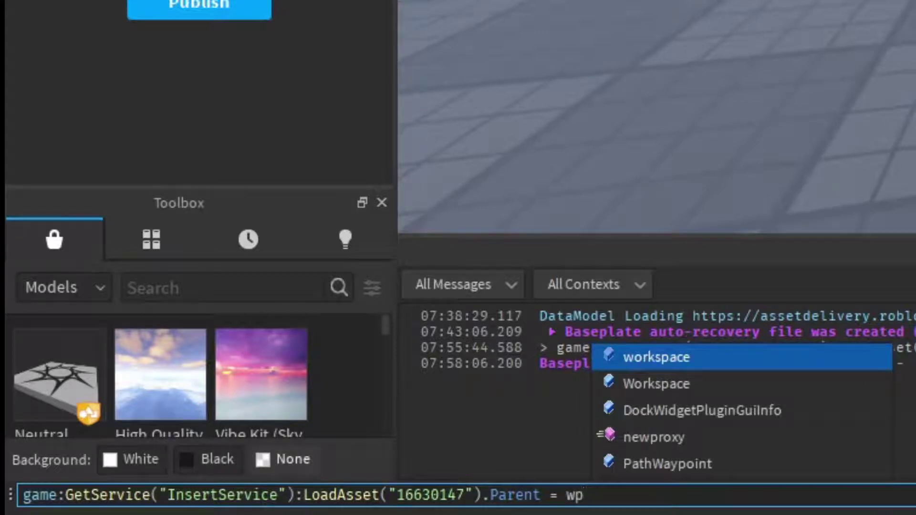
pyautogui.press('Tab')
pyautogui.press('Return')
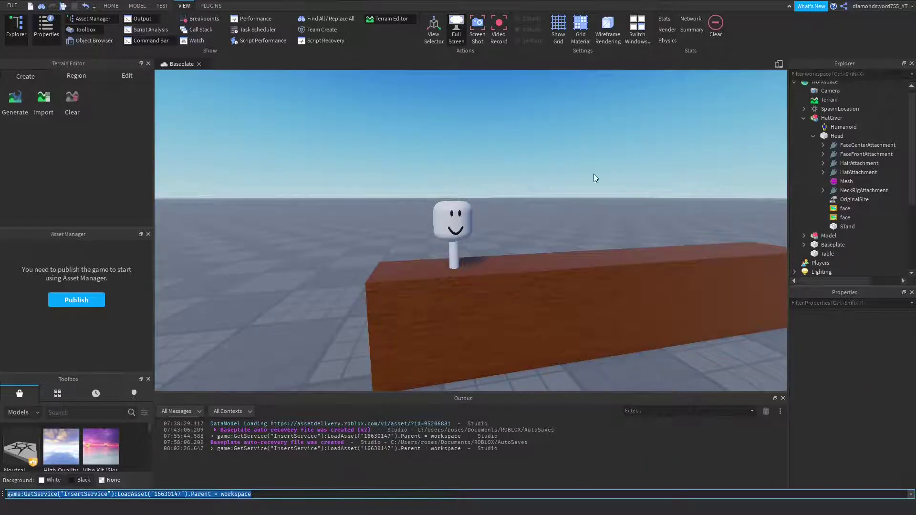
# - Expand the newly loaded Model and move its Ultra-Fabulous Hair accessory into HatGiver
pyautogui.click(829, 236)
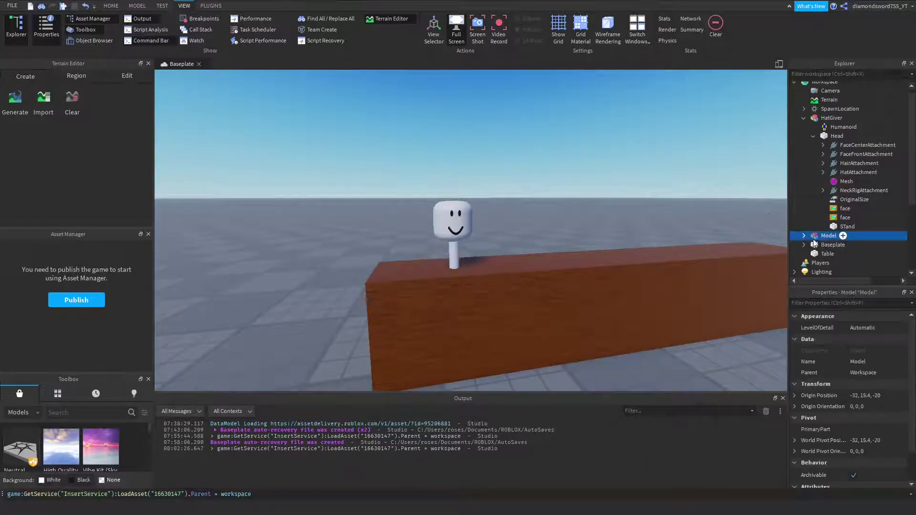
pyautogui.press('f')
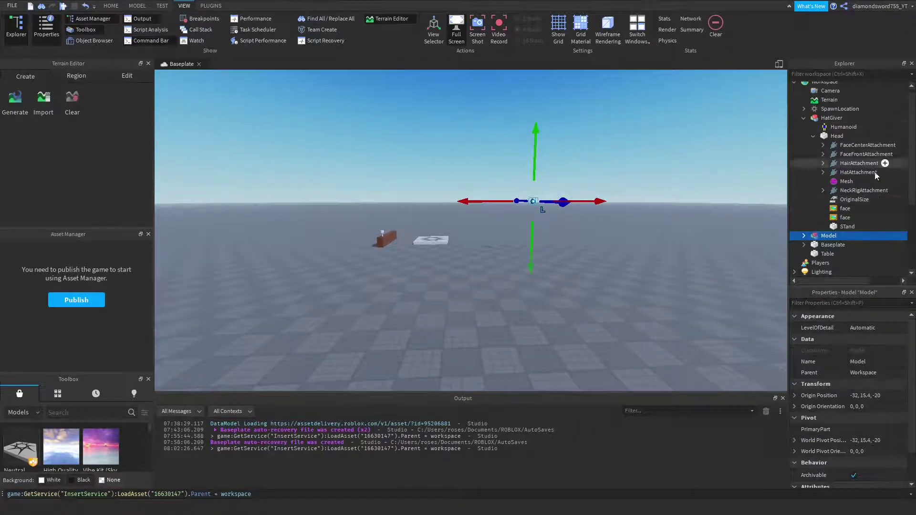
pyautogui.click(803, 118)
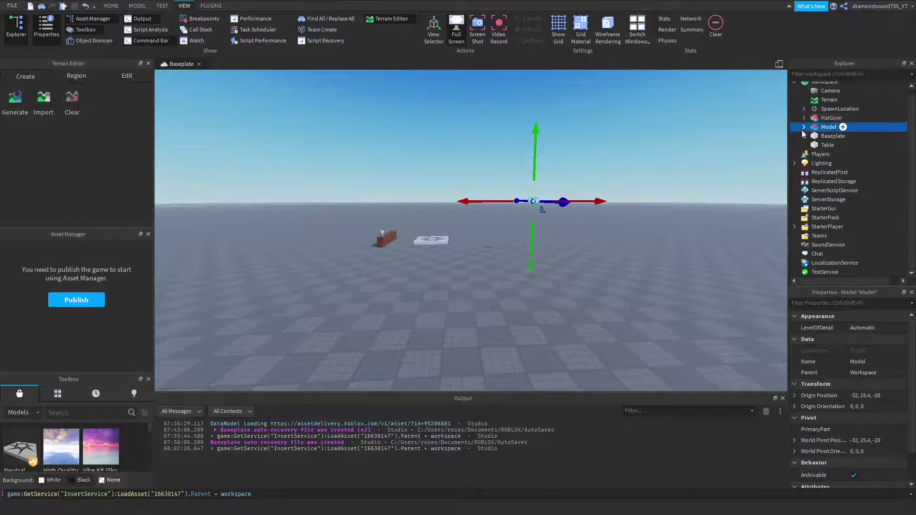
pyautogui.click(805, 127)
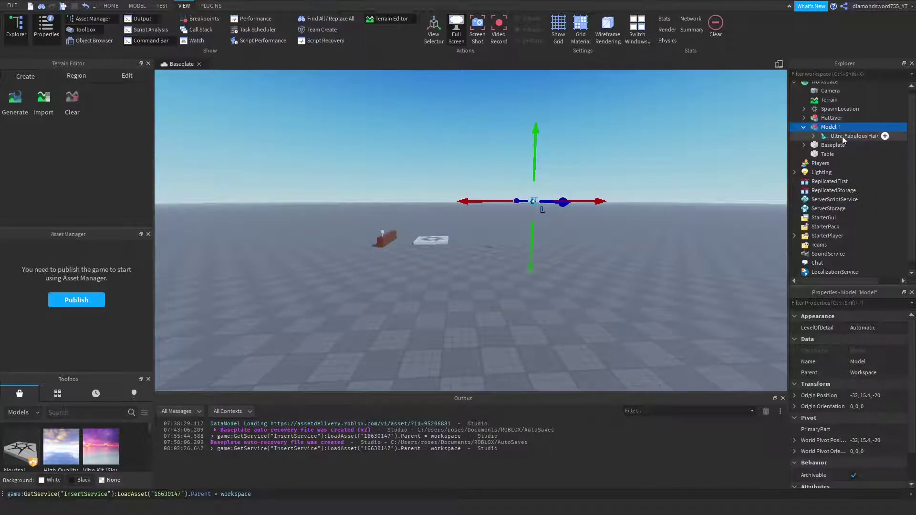
pyautogui.press('f')
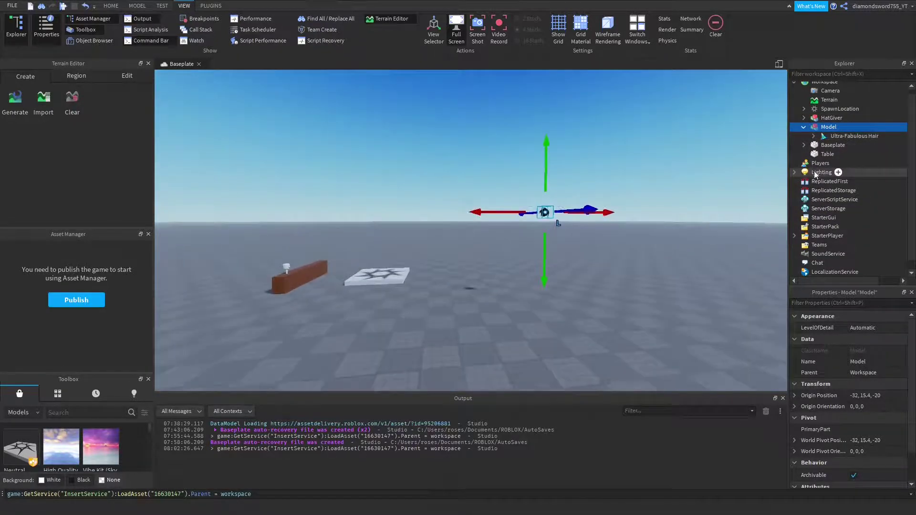
pyautogui.moveTo(832, 135); pyautogui.dragTo(863, 121)
pyautogui.moveTo(595, 162); pyautogui.dragTo(597, 162, button='right')
pyautogui.scroll(-5, 597, 162)
pyautogui.scroll(4, 597, 162)
pyautogui.scroll(-5, 598, 162)
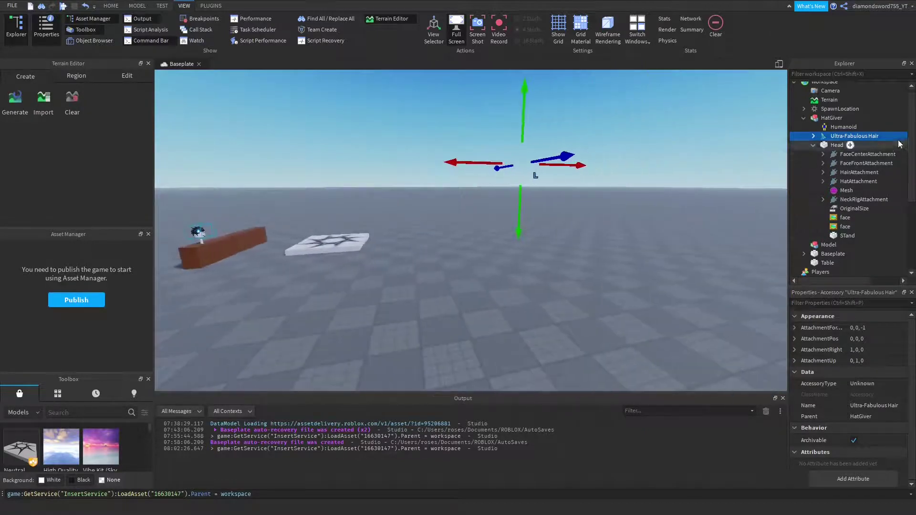
# - Delete the emptied Model from the workspace and duplicate the Ultra-Fabulous Hair inside HatGiver
pyautogui.click(832, 246)
pyautogui.rightClick(833, 247)
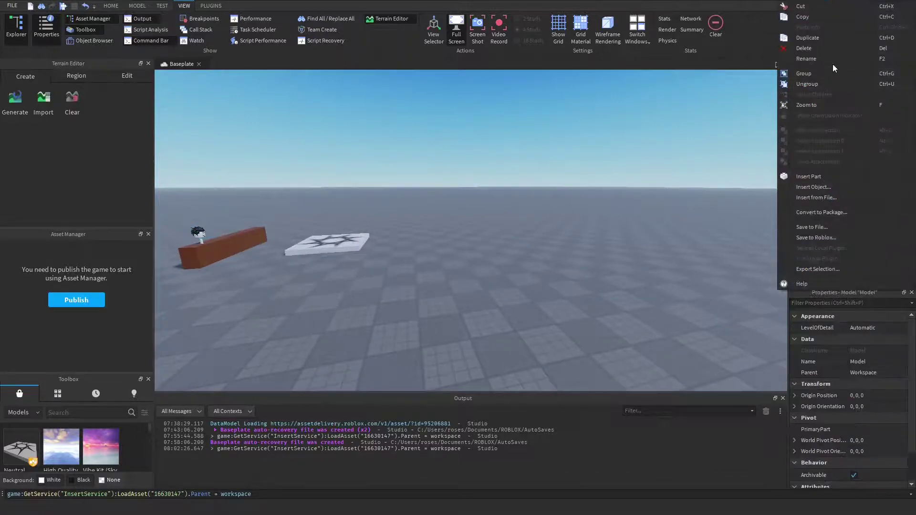
pyautogui.click(835, 50)
pyautogui.moveTo(678, 140); pyautogui.dragTo(678, 137, button='right')
pyautogui.press('w')
pyautogui.scroll(-10, 678, 136)
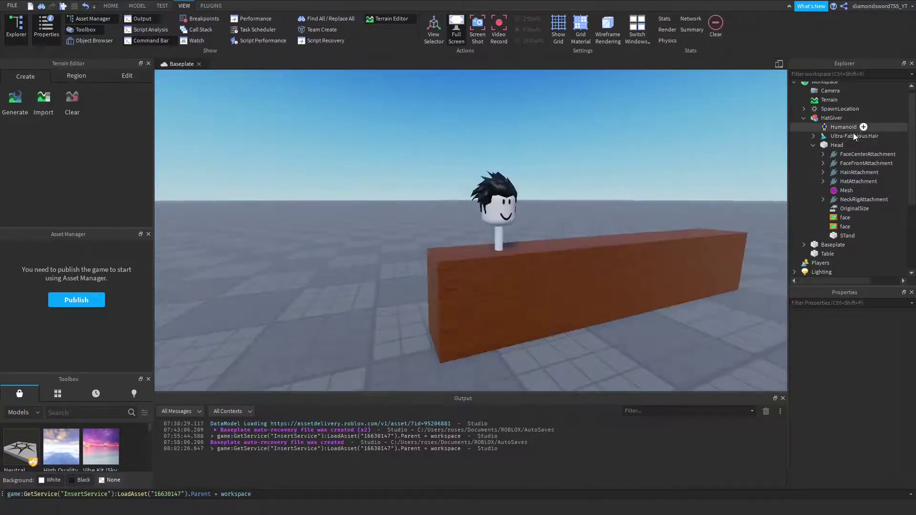
pyautogui.click(853, 137)
pyautogui.scroll(-3, 853, 152)
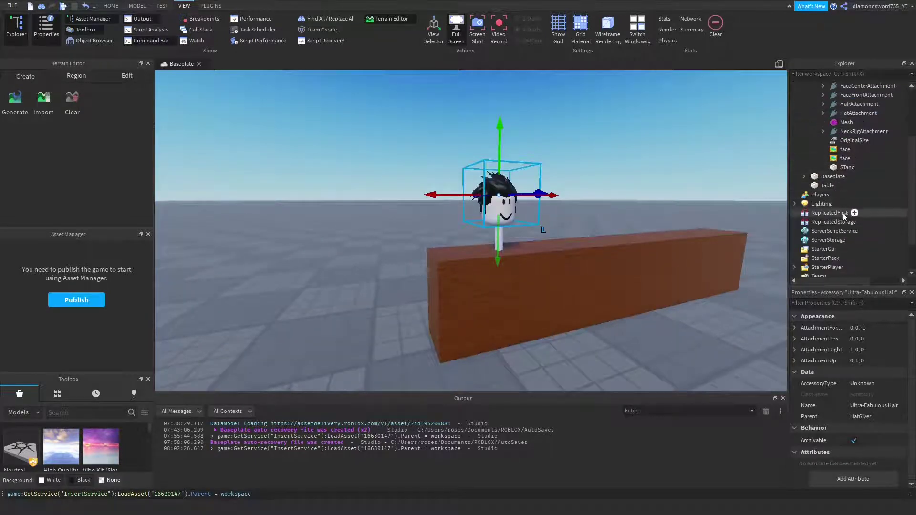
# - Add a folder to ServerStorage and name it Acessories
pyautogui.click(852, 240)
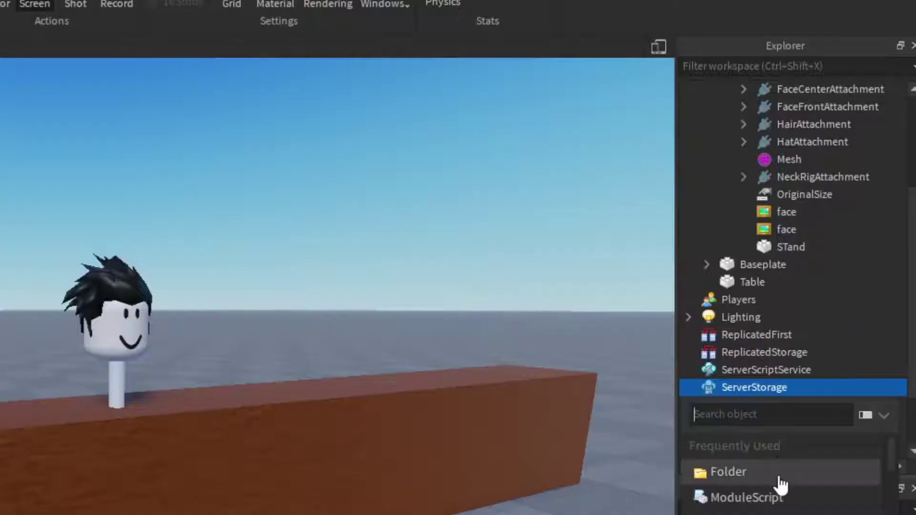
pyautogui.click(739, 404)
pyautogui.rightClick(739, 404)
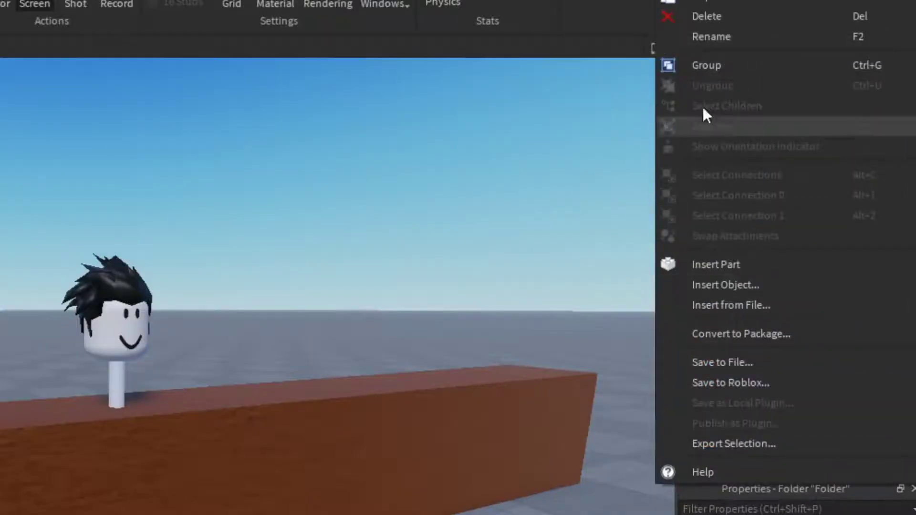
pyautogui.click(701, 36)
pyautogui.write('Aces')
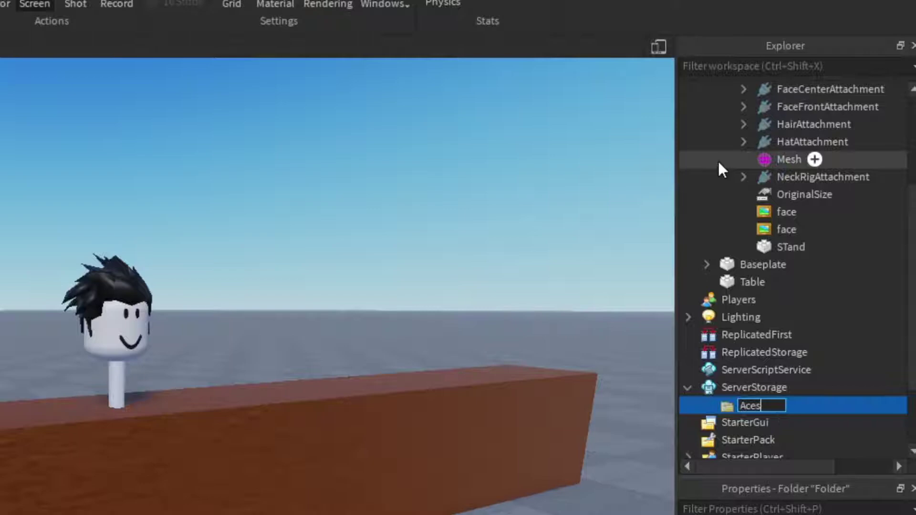
pyautogui.write('sories')
# - Cut the second Ultra-Fabulous Hair from HatGiver and paste it into the Acessories folder in ServerStorage
pyautogui.scroll(3, 891, 286)
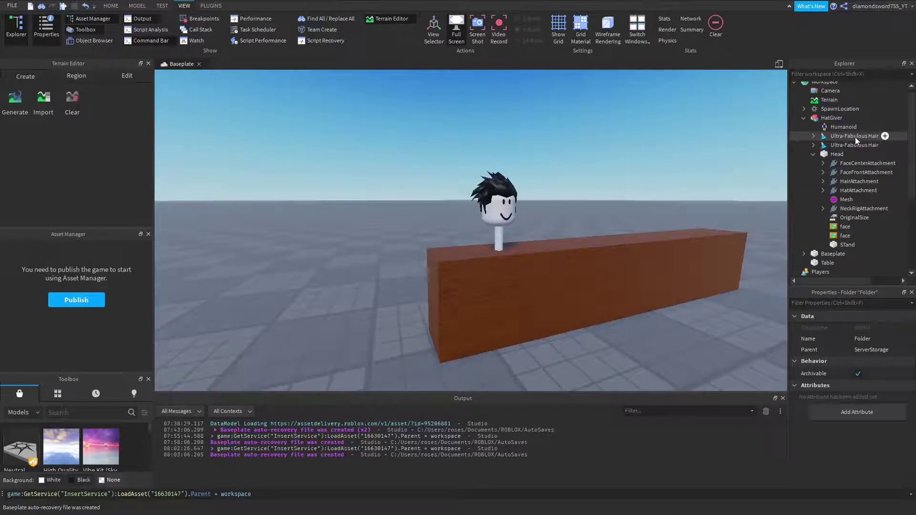
pyautogui.click(852, 144)
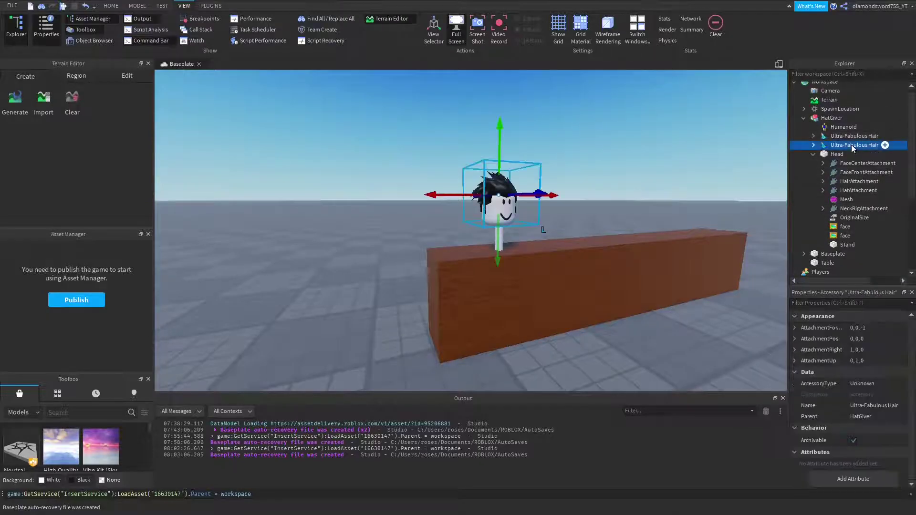
pyautogui.rightClick(850, 146)
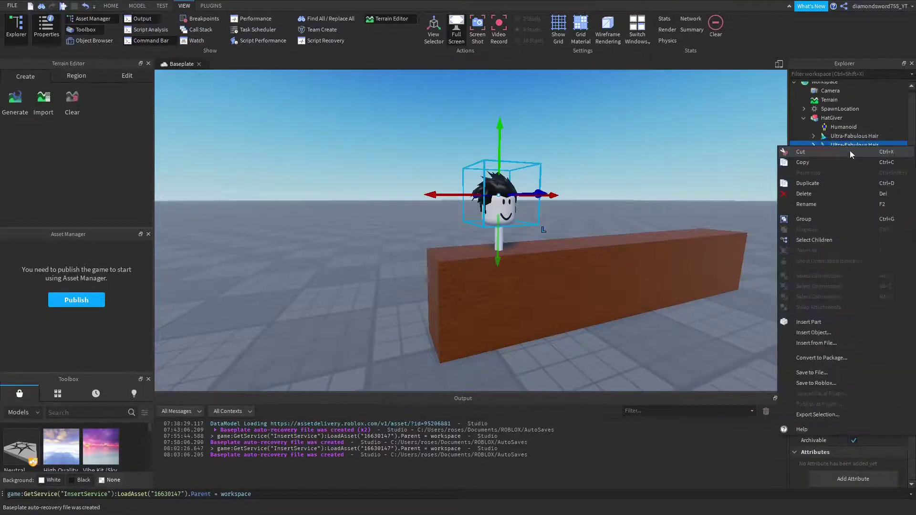
pyautogui.click(811, 151)
pyautogui.scroll(-1, 818, 176)
pyautogui.scroll(-3, 825, 191)
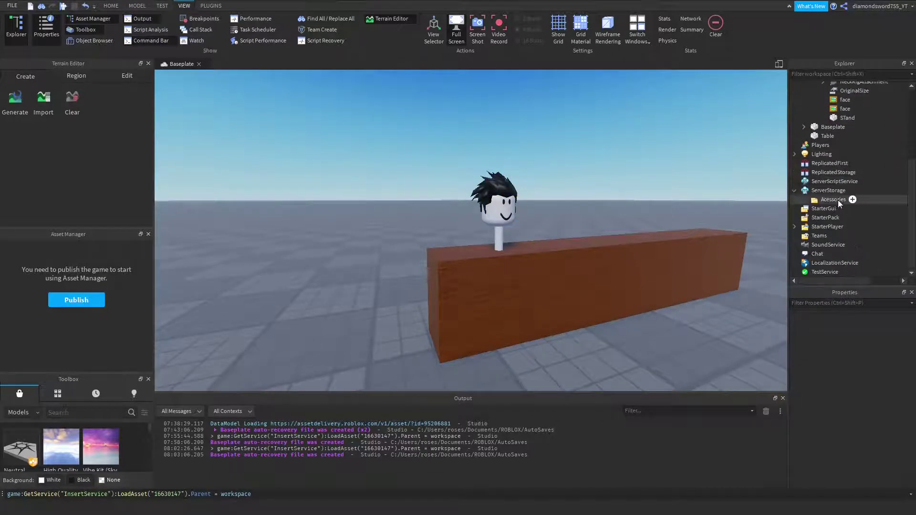
pyautogui.rightClick(838, 203)
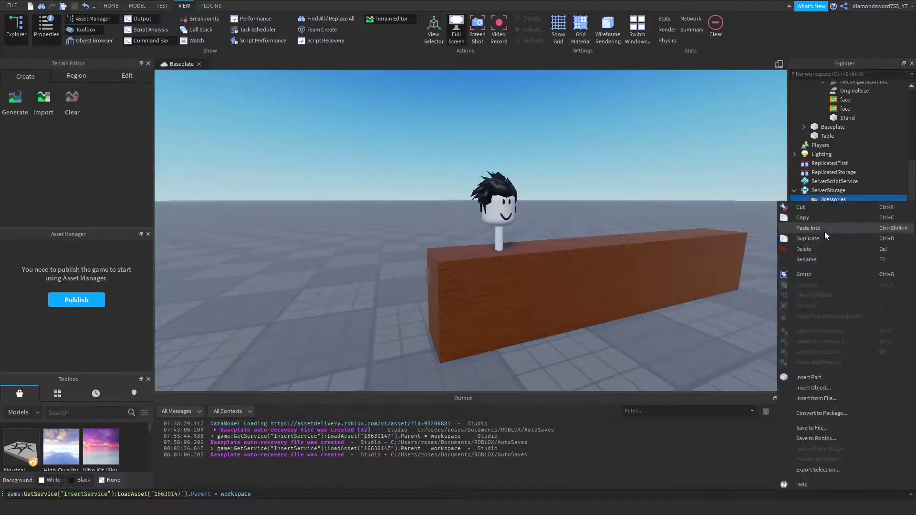
pyautogui.click(824, 232)
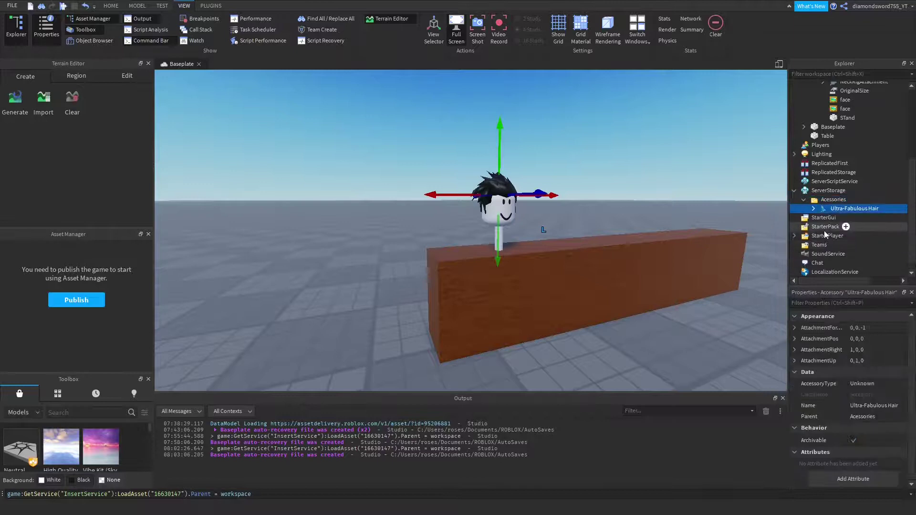
pyautogui.click(767, 217)
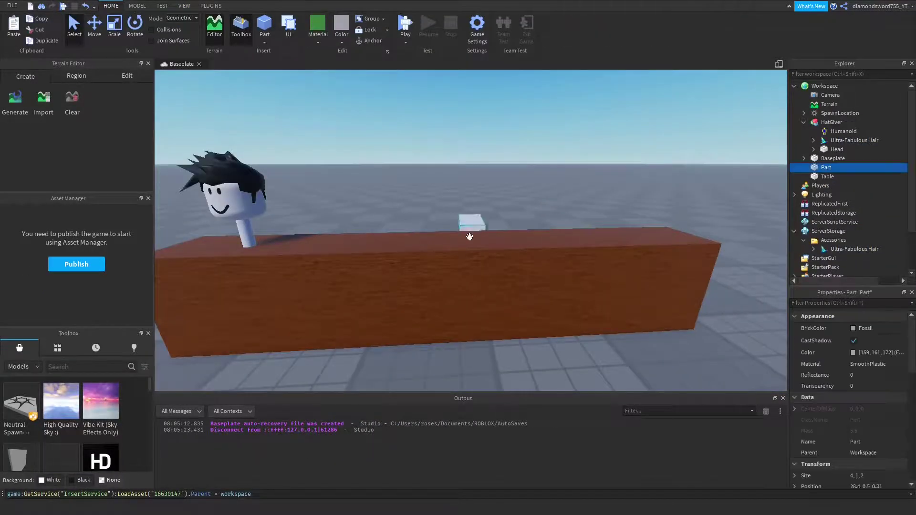
# - Bring the new block part over to the display head and scale it to about 2.57 × 0.59 × 0.74 studs
pyautogui.moveTo(470, 237); pyautogui.dragTo(315, 223)
pyautogui.moveTo(315, 222); pyautogui.dragTo(485, 159, button='right')
pyautogui.moveTo(485, 159); pyautogui.dragTo(517, 162)
pyautogui.moveTo(517, 163); pyautogui.dragTo(540, 191, button='right')
pyautogui.hotkey('ctrl', '3')
pyautogui.moveTo(540, 191); pyautogui.dragTo(495, 208)
pyautogui.moveTo(495, 208); pyautogui.dragTo(653, 182, button='right')
pyautogui.moveTo(653, 182); pyautogui.dragTo(618, 179)
pyautogui.moveTo(597, 136); pyautogui.dragTo(596, 147)
pyautogui.moveTo(595, 147); pyautogui.dragTo(477, 153, button='right')
# - Move the small block part above the display head's hair, at a height of about 7.25 studs
pyautogui.click(95, 26)
pyautogui.moveTo(478, 158); pyautogui.dragTo(481, 182)
pyautogui.moveTo(480, 182); pyautogui.dragTo(530, 245, button='right')
pyautogui.scroll(3, 530, 245)
pyautogui.moveTo(481, 240); pyautogui.dragTo(481, 237)
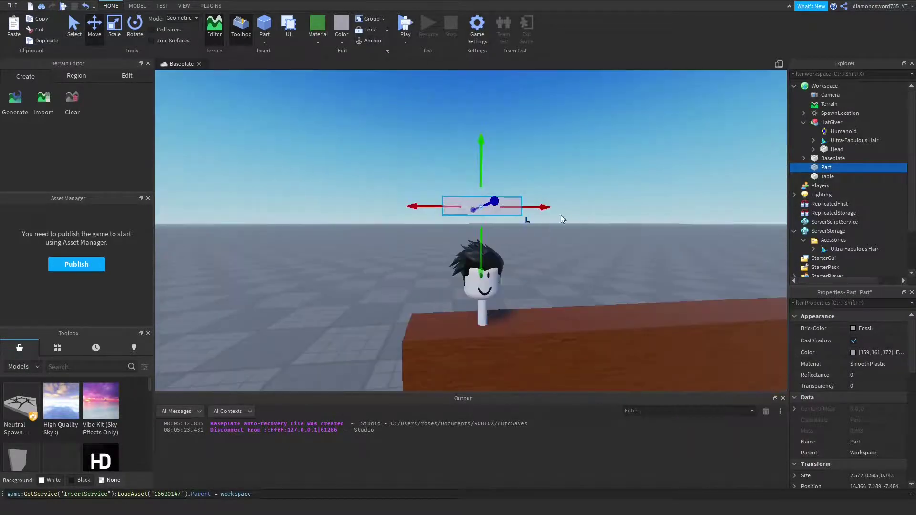
pyautogui.moveTo(561, 215); pyautogui.dragTo(543, 211, button='right')
pyautogui.scroll(-2, 543, 211)
pyautogui.moveTo(499, 161); pyautogui.dragTo(498, 160)
pyautogui.moveTo(506, 161); pyautogui.dragTo(525, 158, button='right')
pyautogui.scroll(-2, 525, 158)
pyautogui.scroll(3, 525, 159)
pyautogui.scroll(-1, 525, 159)
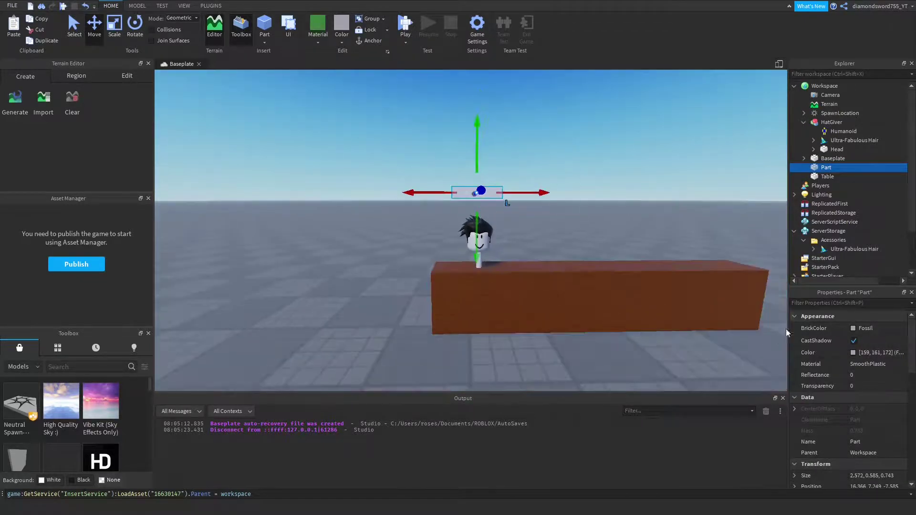
# - Filter the small block part's properties by "tr", set its Transparency to 1, and start replacing the filter text
pyautogui.click(869, 304)
pyautogui.write('tr')
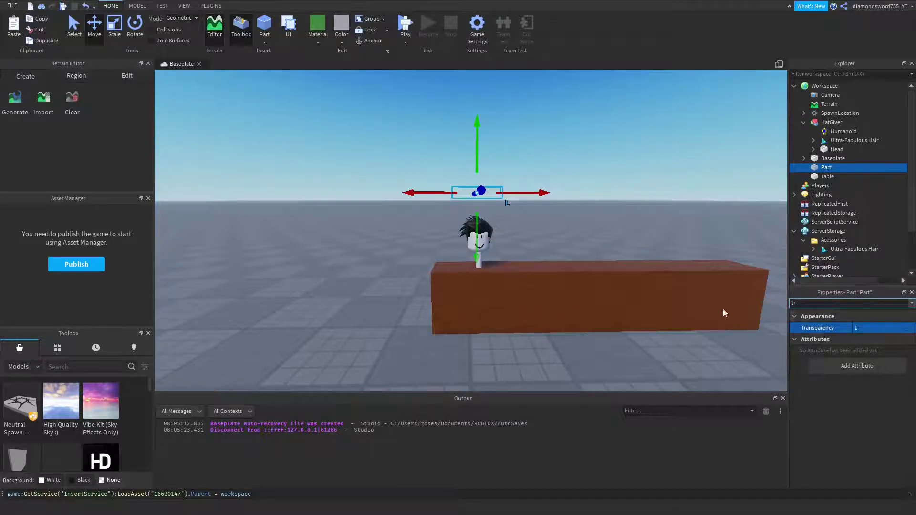
pyautogui.press('BackSpace')
pyautogui.press('BackSpace')
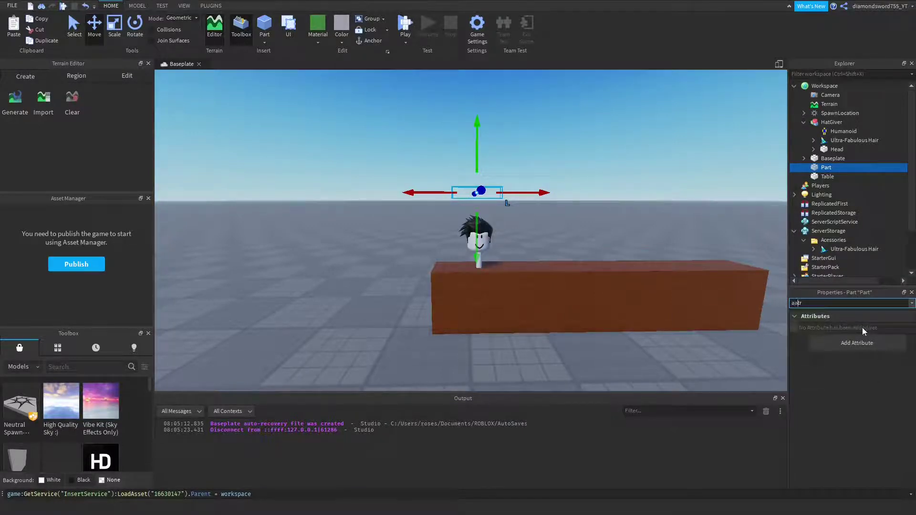
# - Filter the block part's properties by "an", enable Anchored, and turn off CanCollide
pyautogui.write('ant')
pyautogui.press('BackSpace')
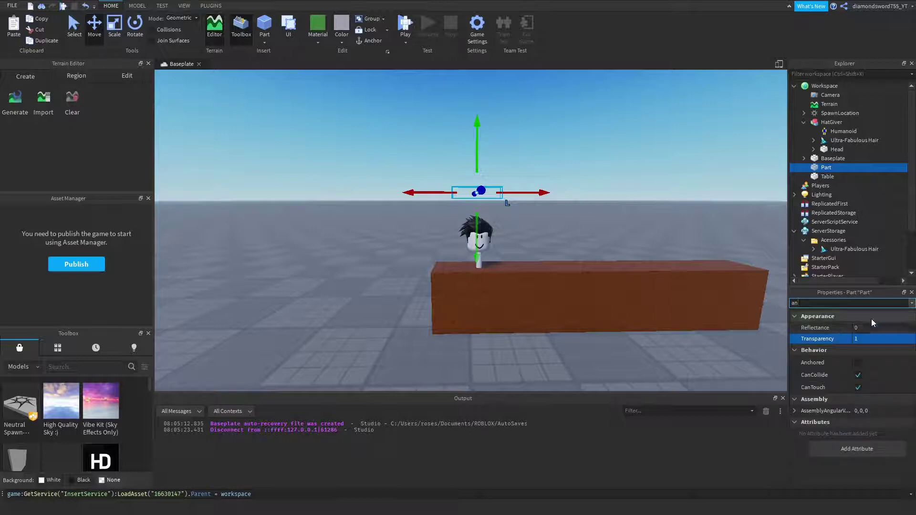
pyautogui.click(865, 362)
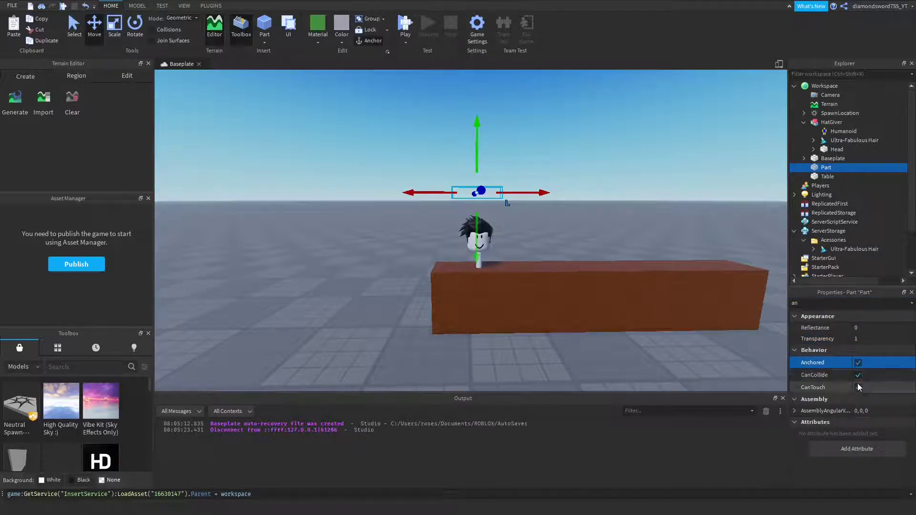
pyautogui.click(858, 388)
pyautogui.click(859, 375)
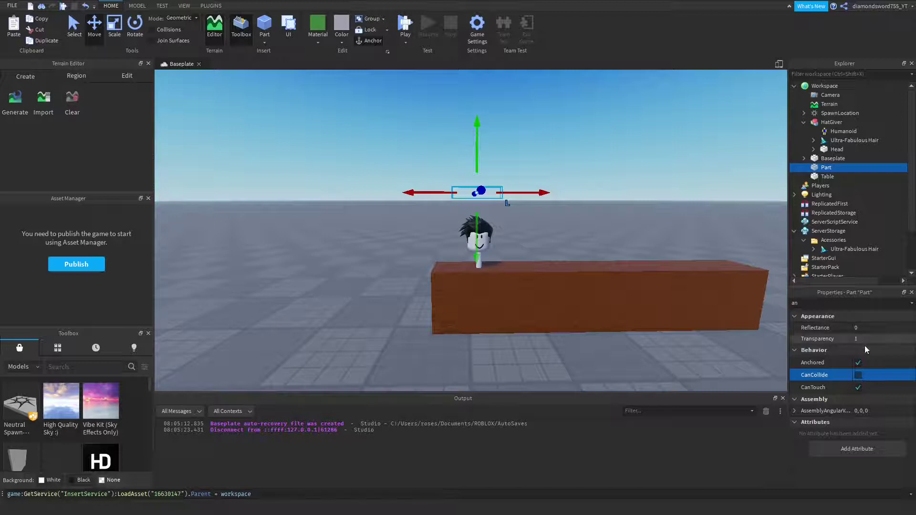
# - Filter the block part's properties by "ca" and turn off CastShadow
pyautogui.write('anca')
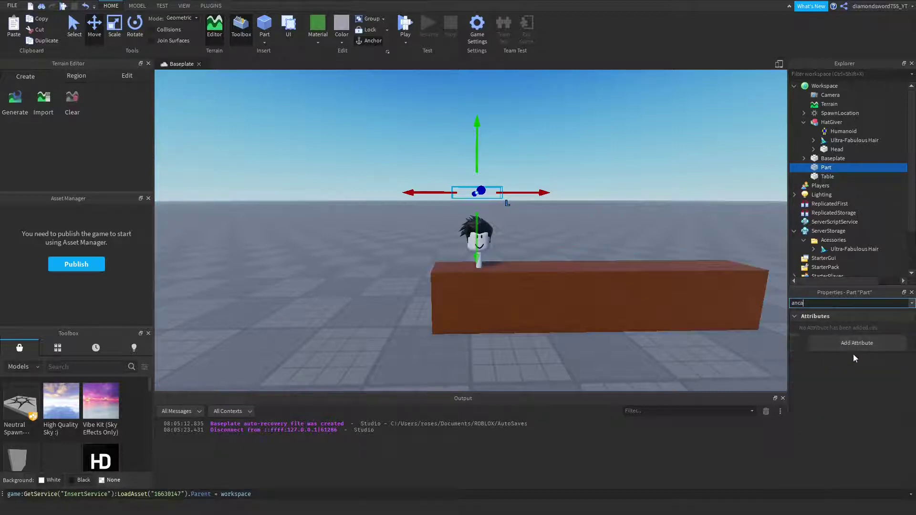
pyautogui.press('BackSpace')
pyautogui.press('BackSpace')
pyautogui.press('BackSpace')
pyautogui.press('BackSpace')
pyautogui.write('ca')
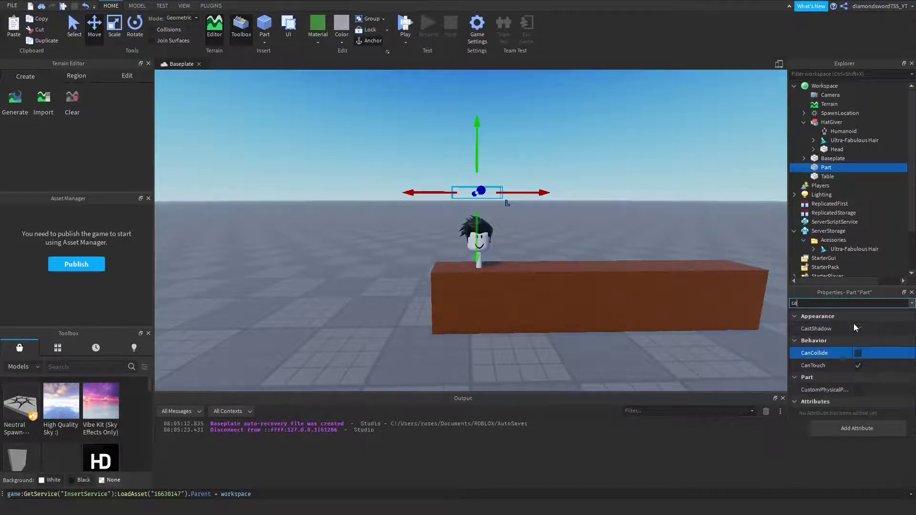
pyautogui.click(860, 329)
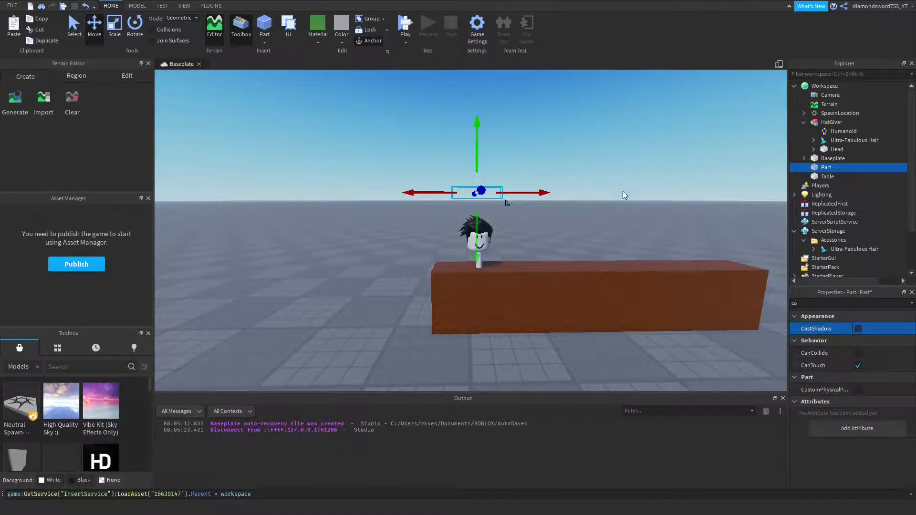
# - Rename the invisible block part as PrompBlock and move it into HatGiver's Head
pyautogui.scroll(3, 640, 192)
pyautogui.scroll(-3, 639, 193)
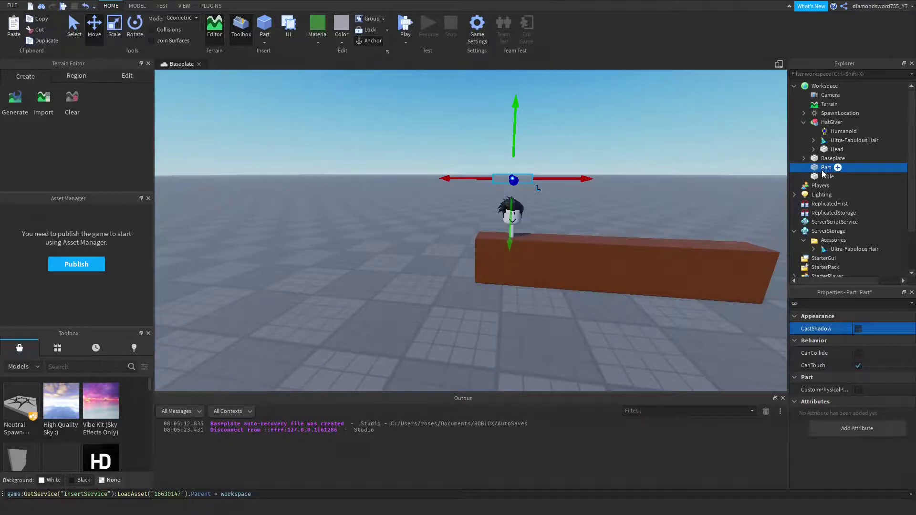
pyautogui.rightClick(823, 171)
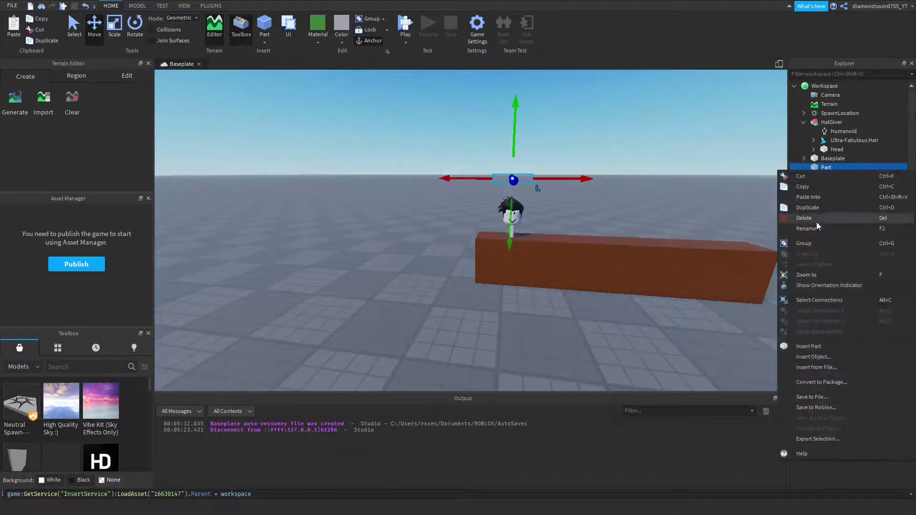
pyautogui.click(818, 228)
pyautogui.write('Prom')
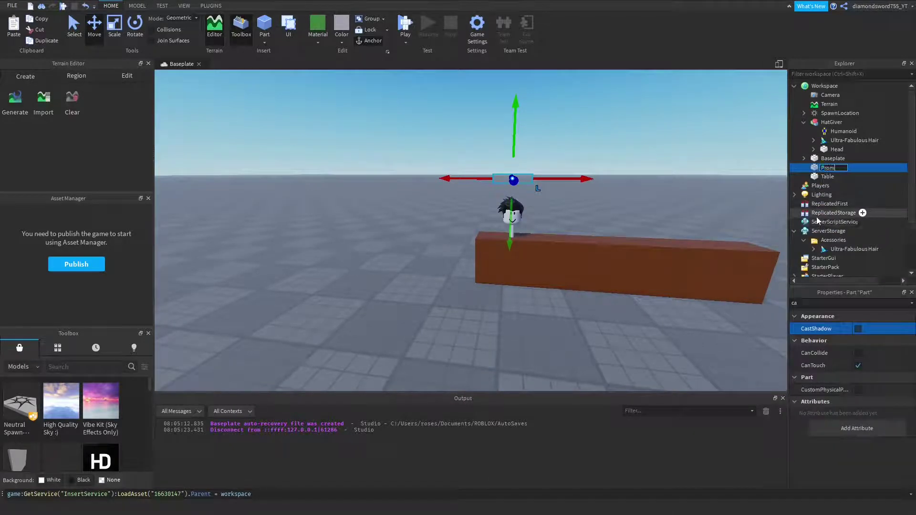
pyautogui.write('ptlock')
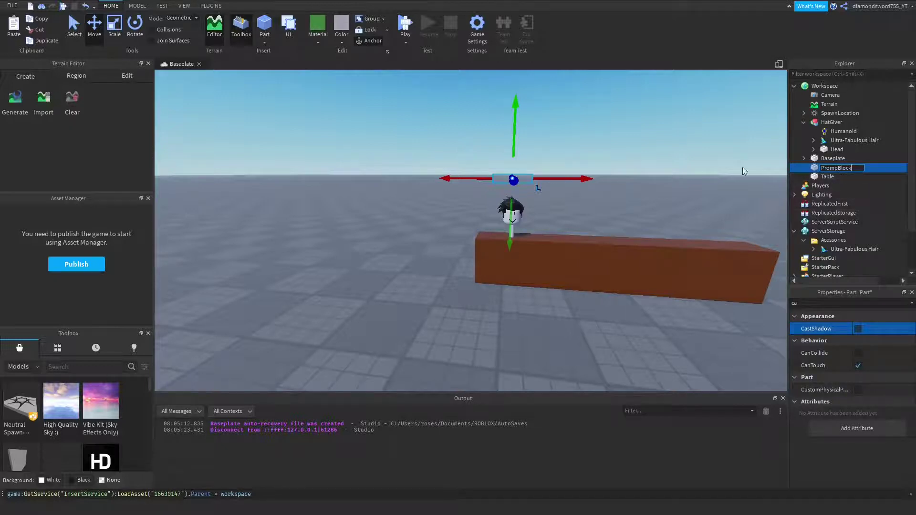
pyautogui.press('Return')
pyautogui.moveTo(823, 168); pyautogui.dragTo(852, 150)
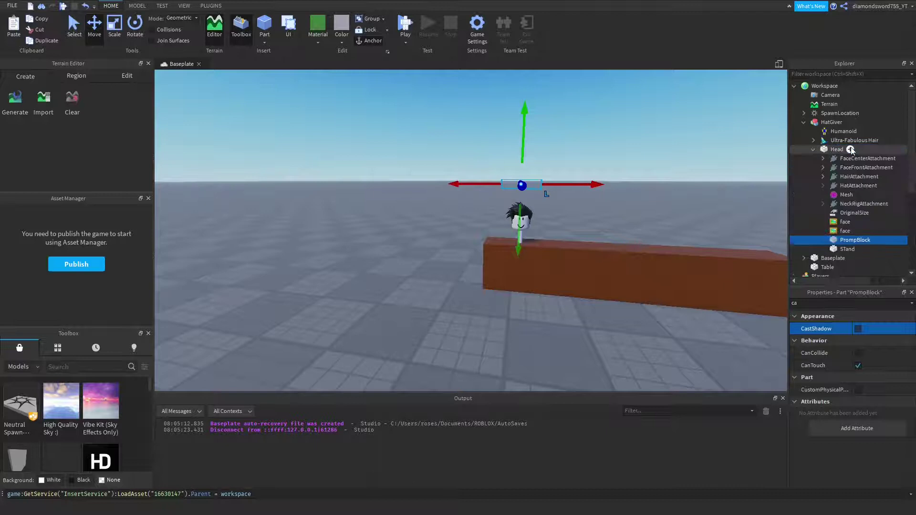
# - Insert a ProximityPrompt into PrompBlock and select it to show its properties
pyautogui.click(878, 241)
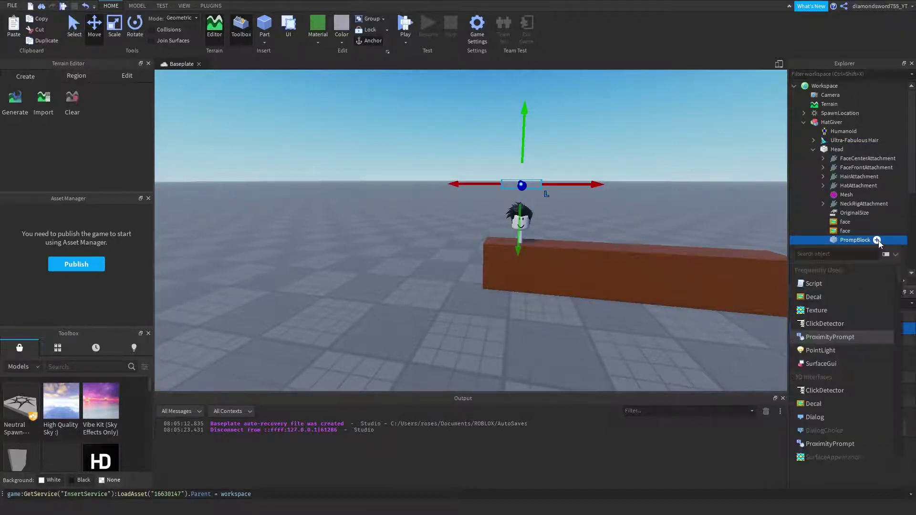
pyautogui.click(861, 337)
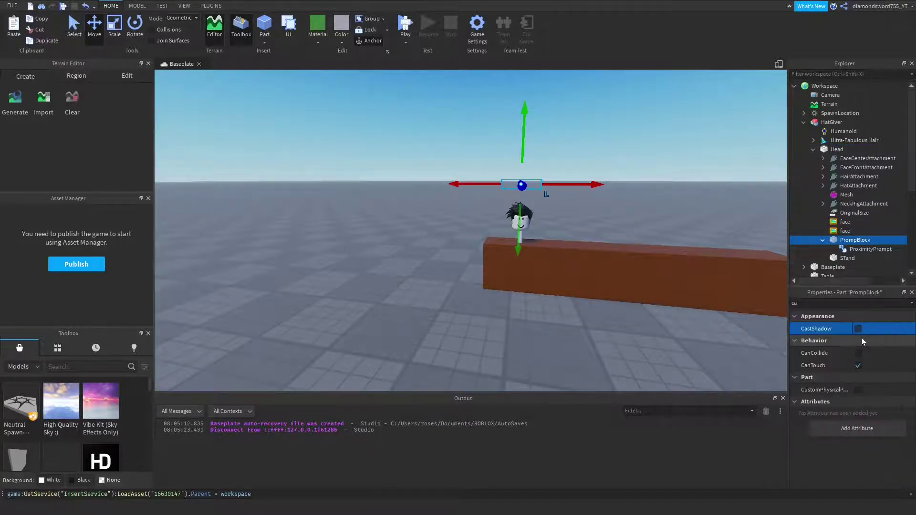
pyautogui.click(871, 248)
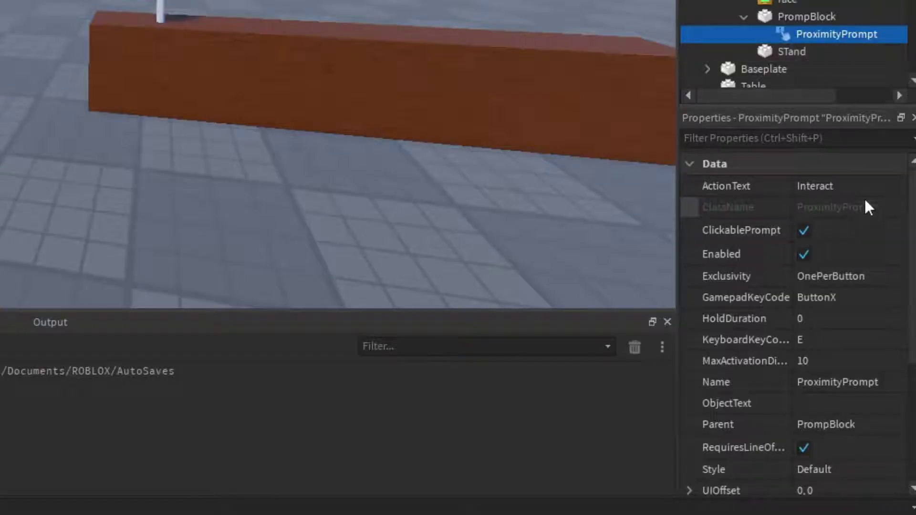
# - Set the ProximityPrompt's ActionText to Wear and its HoldDuration to 0.5, and review its remaining properties
pyautogui.click(814, 191)
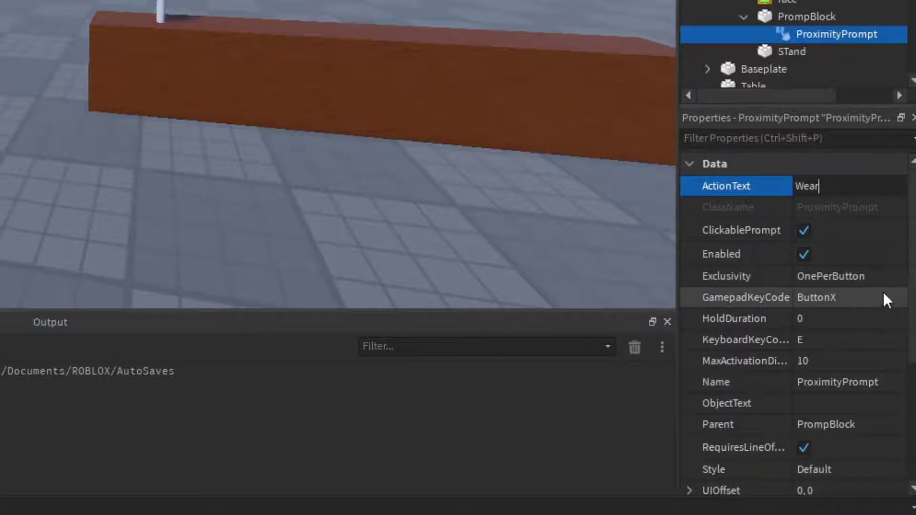
pyautogui.click(860, 319)
pyautogui.write('0')
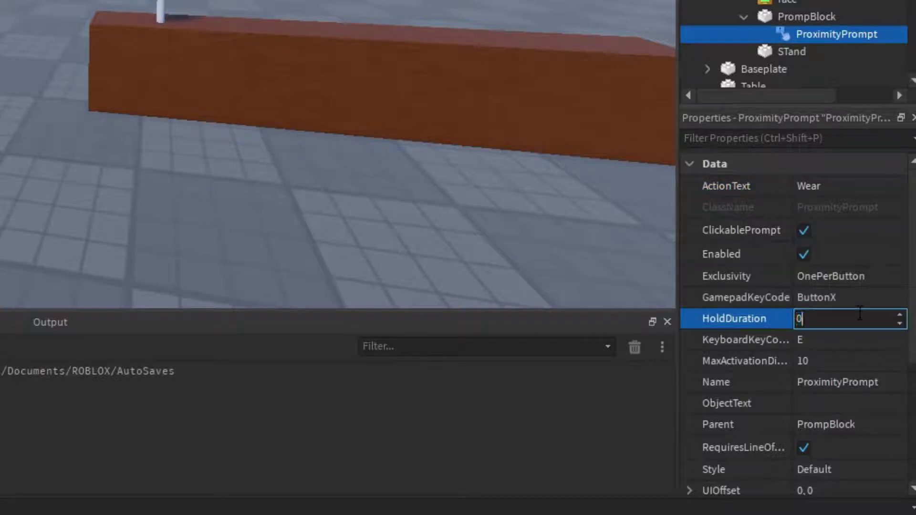
pyautogui.write('.5')
pyautogui.click(813, 346)
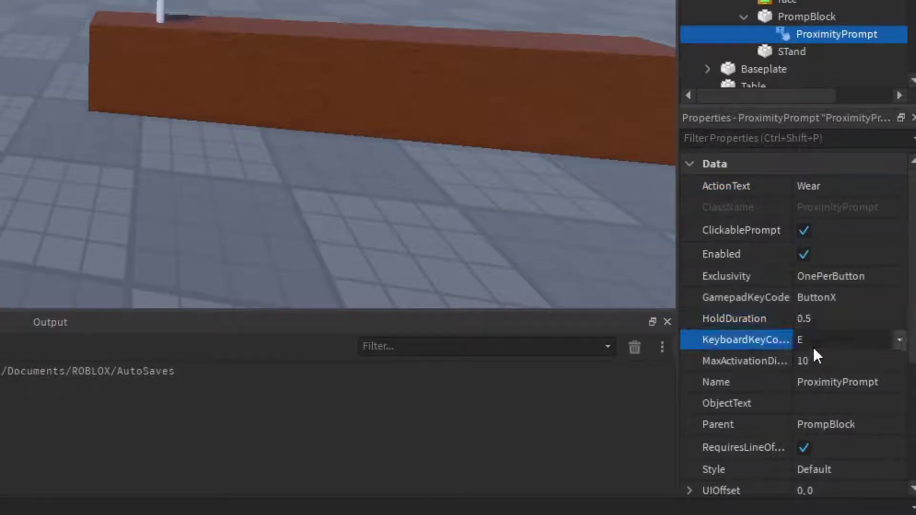
pyautogui.click(815, 347)
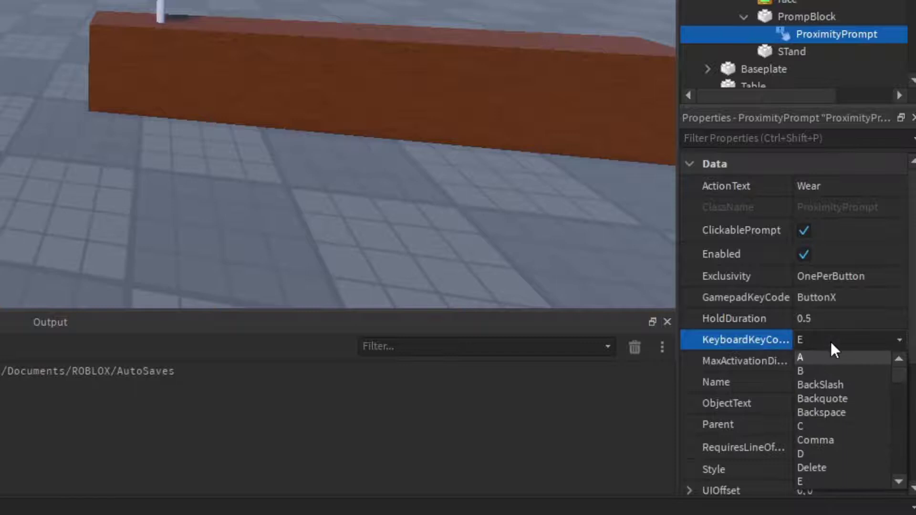
pyautogui.click(831, 342)
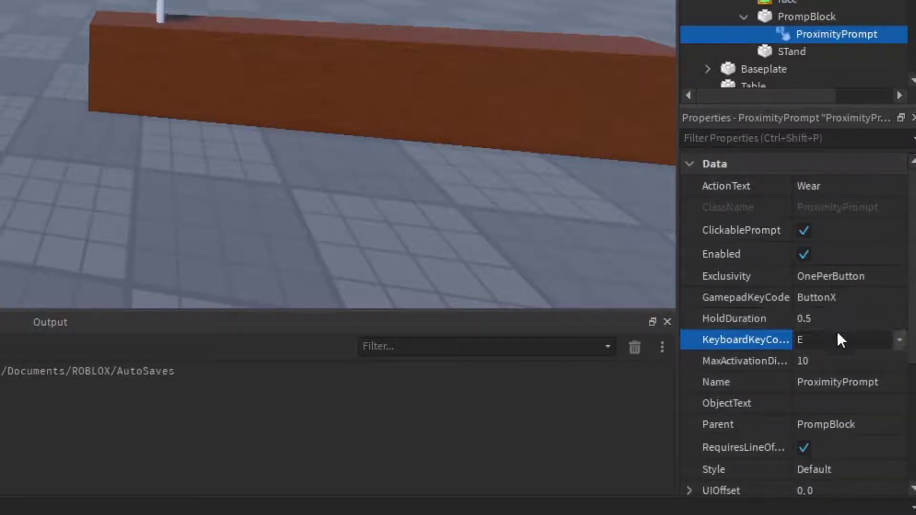
pyautogui.scroll(-2, 838, 336)
pyautogui.scroll(-2, 865, 355)
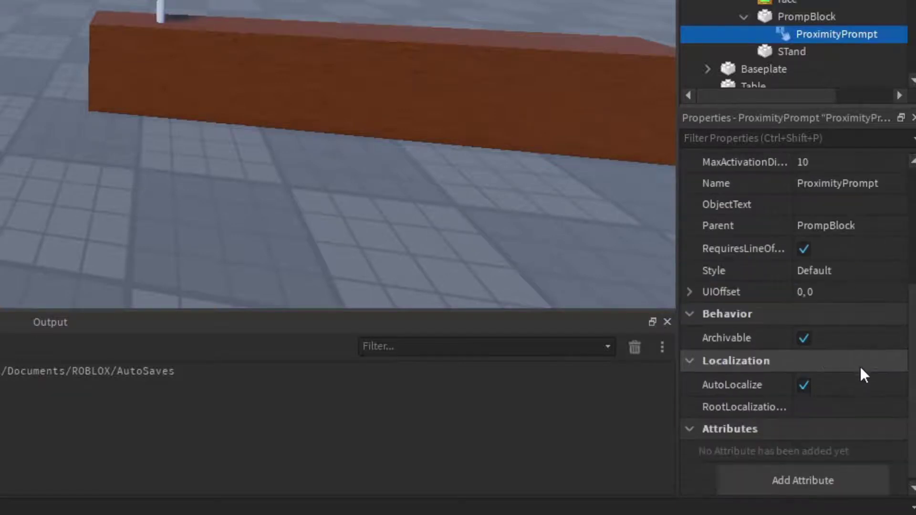
pyautogui.scroll(3, 861, 363)
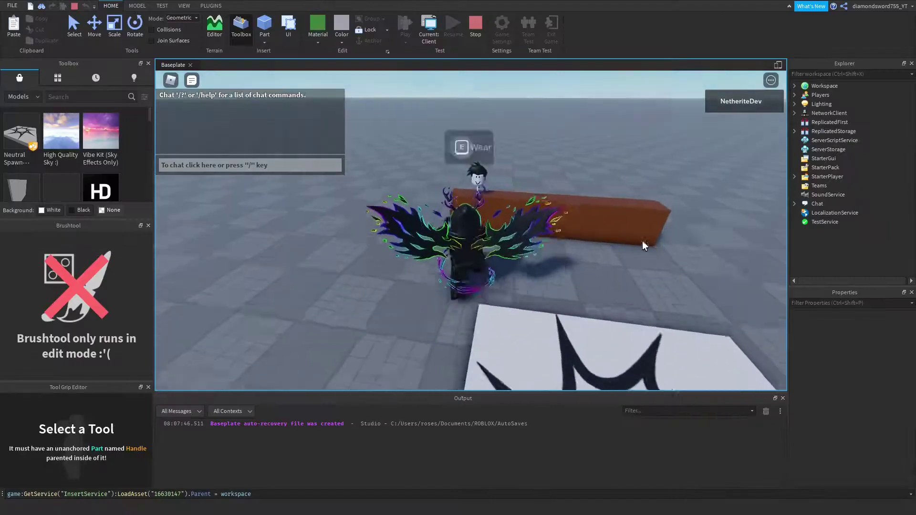
# - Walk the avatar up to and away from the display head in the playtest to check the prompt, and stop the test
pyautogui.press('w')
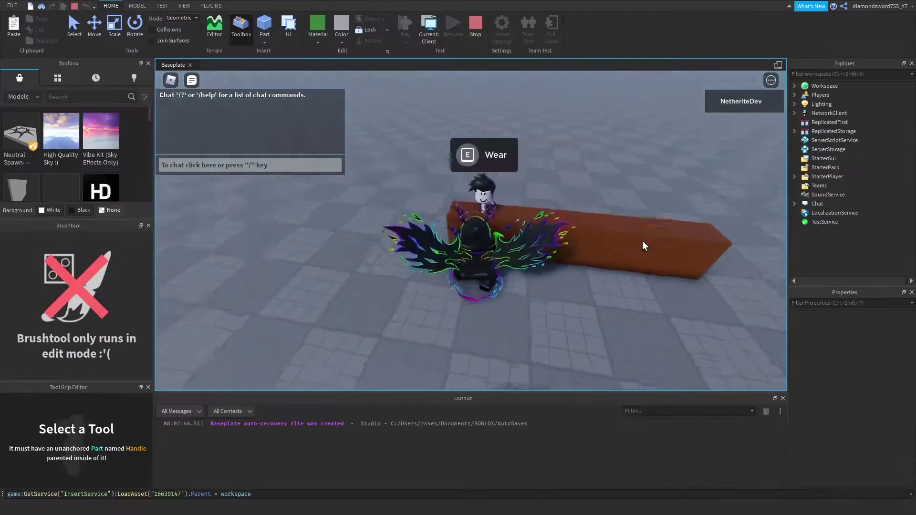
pyautogui.press('w')
pyautogui.moveTo(471, 195); pyautogui.dragTo(465, 202, button='right')
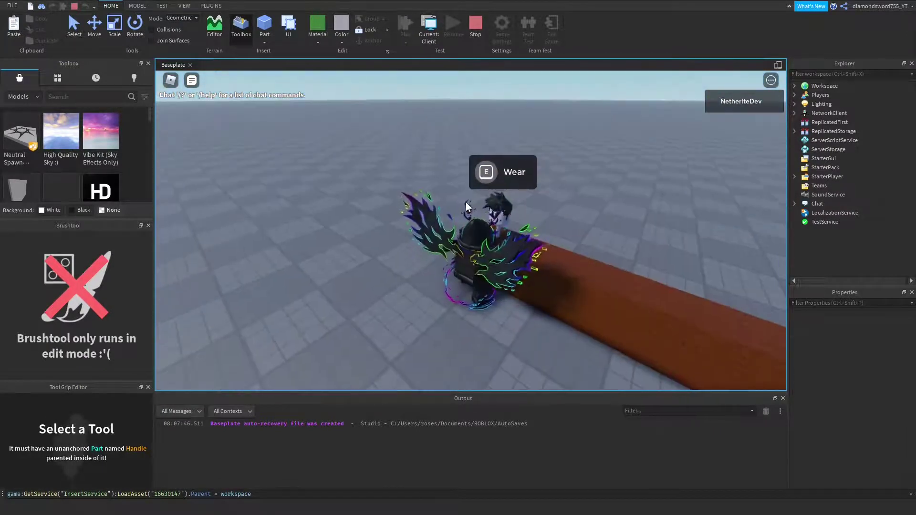
pyautogui.press('s')
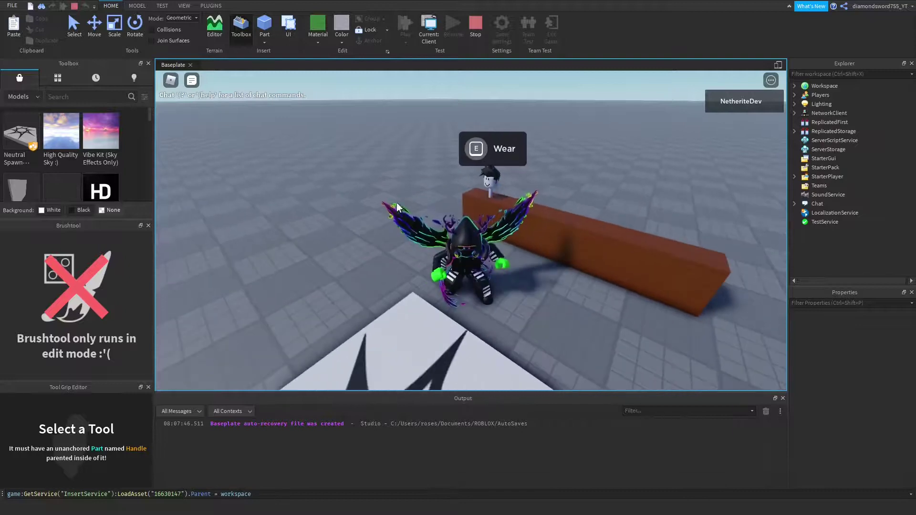
pyautogui.click(477, 21)
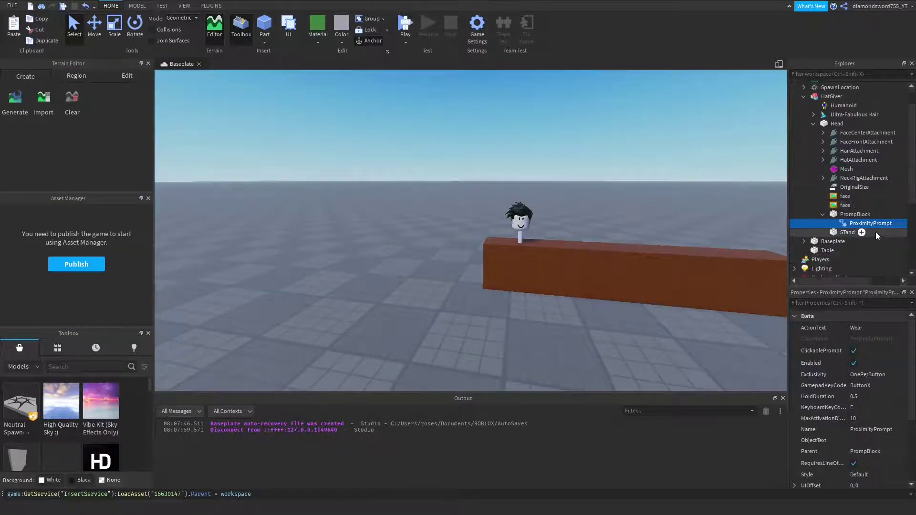
# - Insert a Script into the ProximityPrompt and clear its default code
pyautogui.moveTo(882, 223)
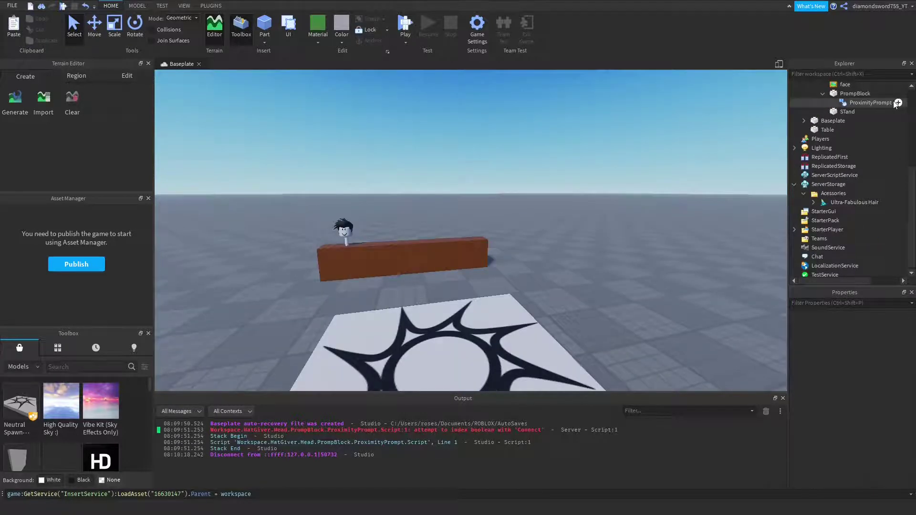
pyautogui.click(898, 103)
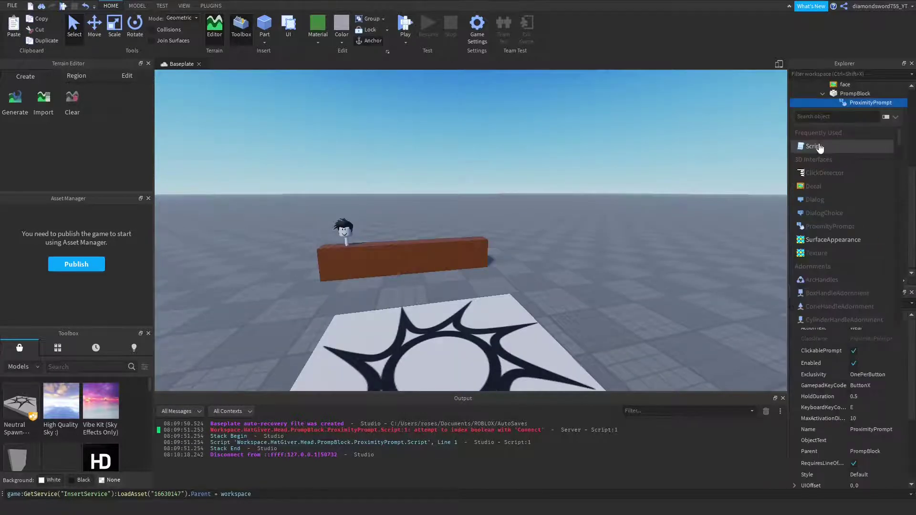
pyautogui.click(819, 148)
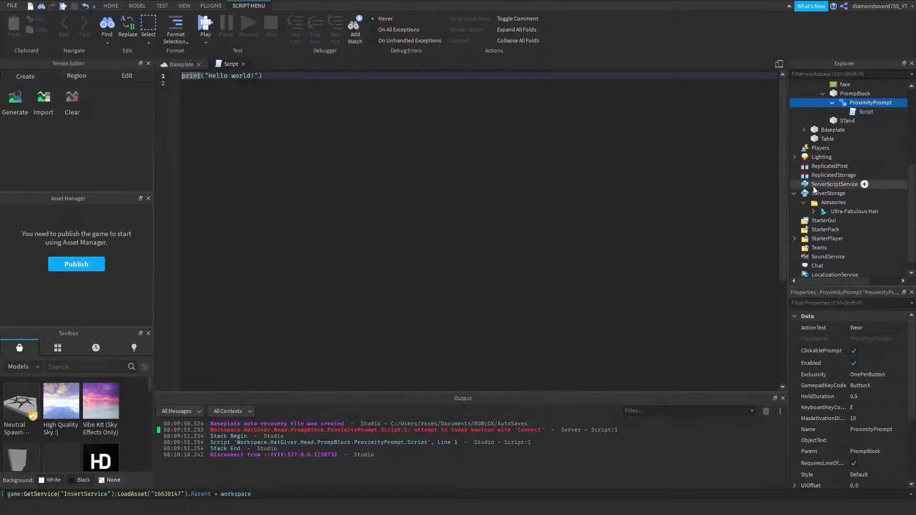
pyautogui.moveTo(841, 208)
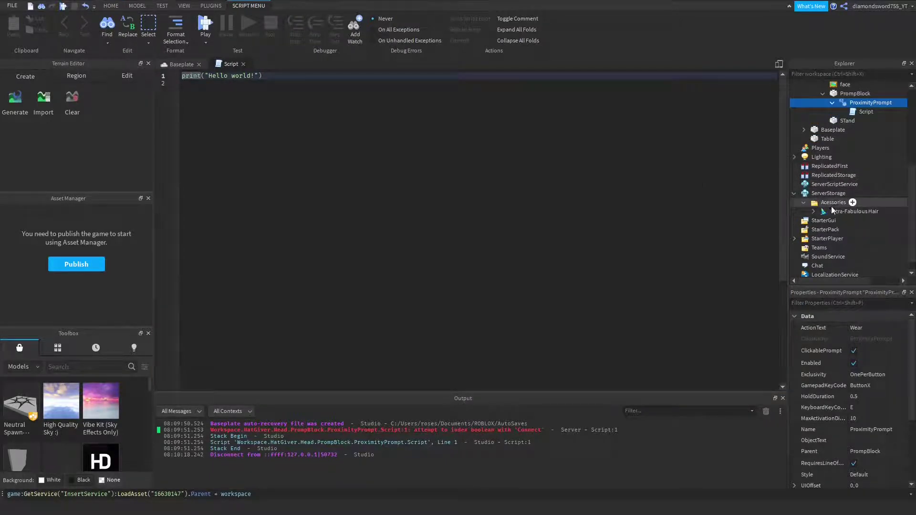
pyautogui.hotkey('ctrl', 'a')
pyautogui.press('BackSpace')
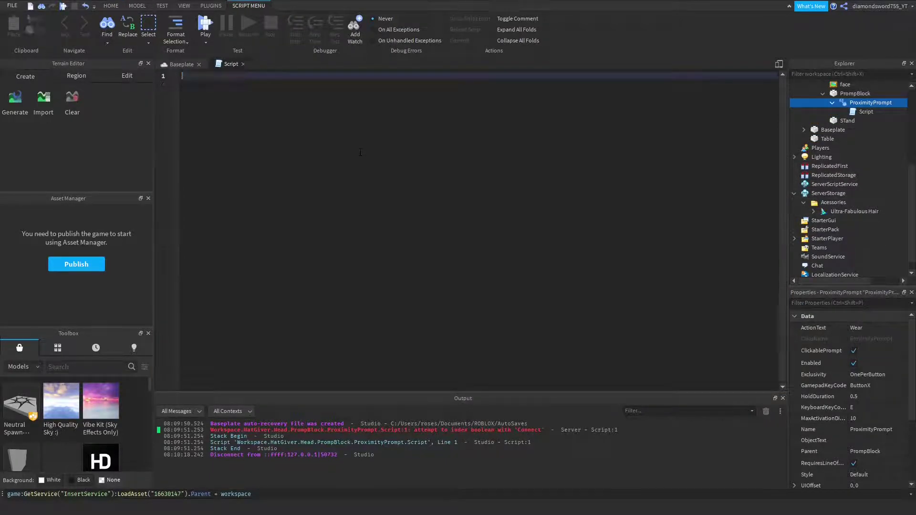
# - Write a script.Parent.Triggered:Connect handler in the script with an anonymous function that takes plr
pyautogui.write('script.Parent.T')
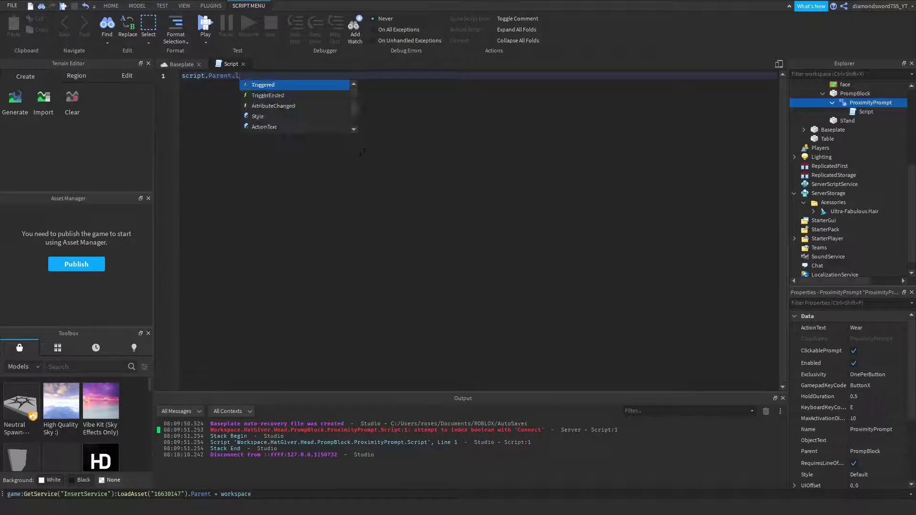
pyautogui.press('Tab')
pyautogui.write(':')
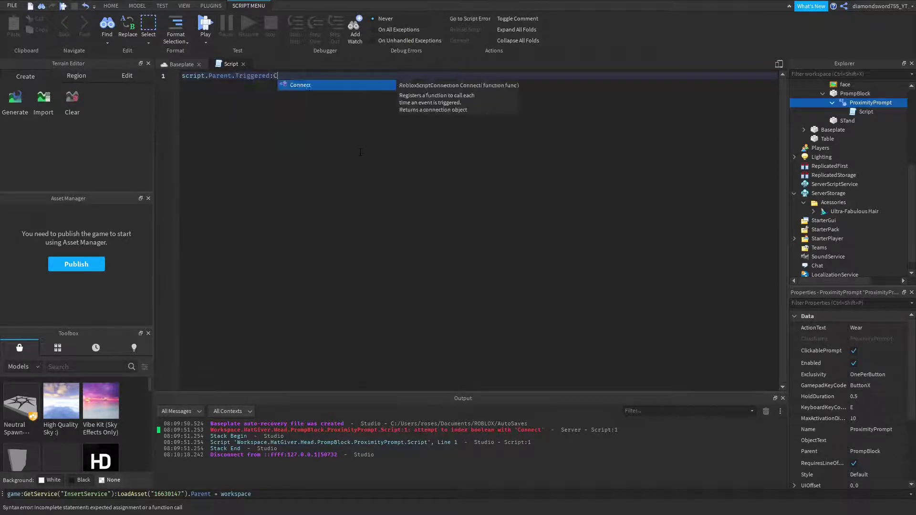
pyautogui.press('Tab')
pyautogui.write('function(pl')
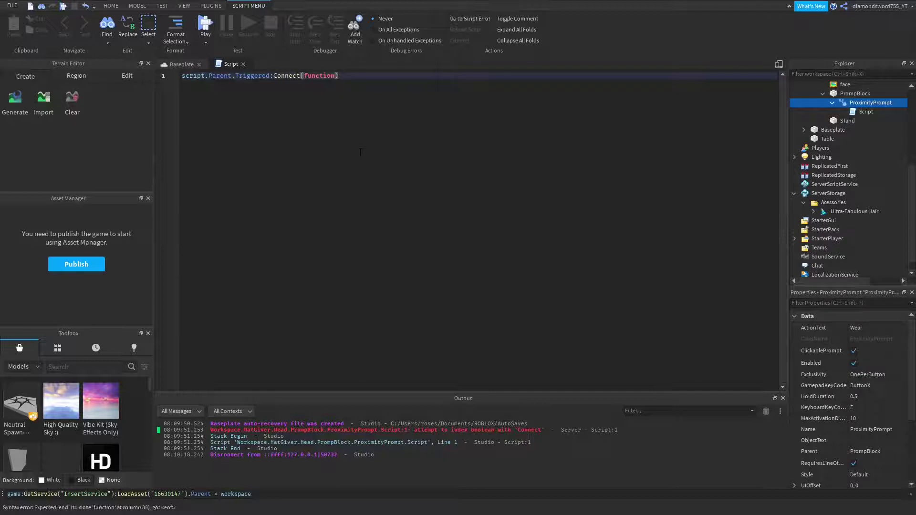
pyautogui.write('r')
pyautogui.press('Return')
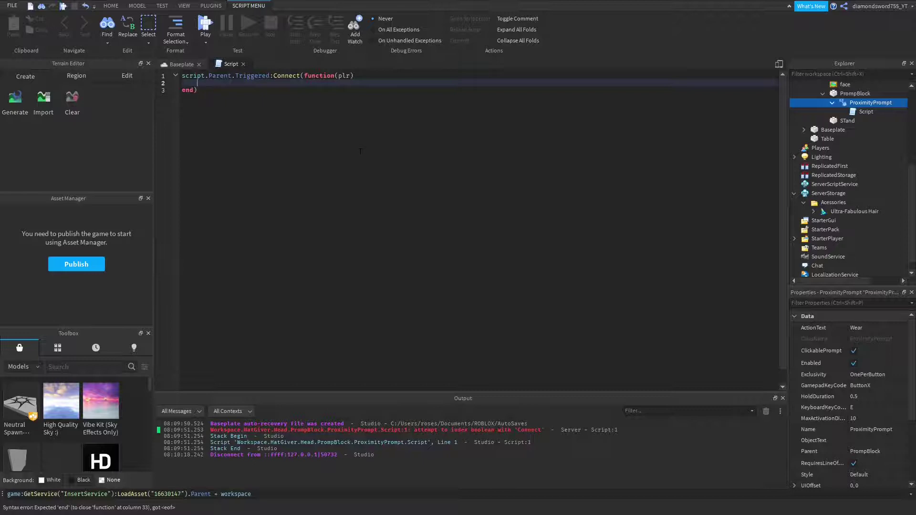
# - Inside the handler, declare local char = plr.Character and begin another local declaration on the line below
pyautogui.write('plr')
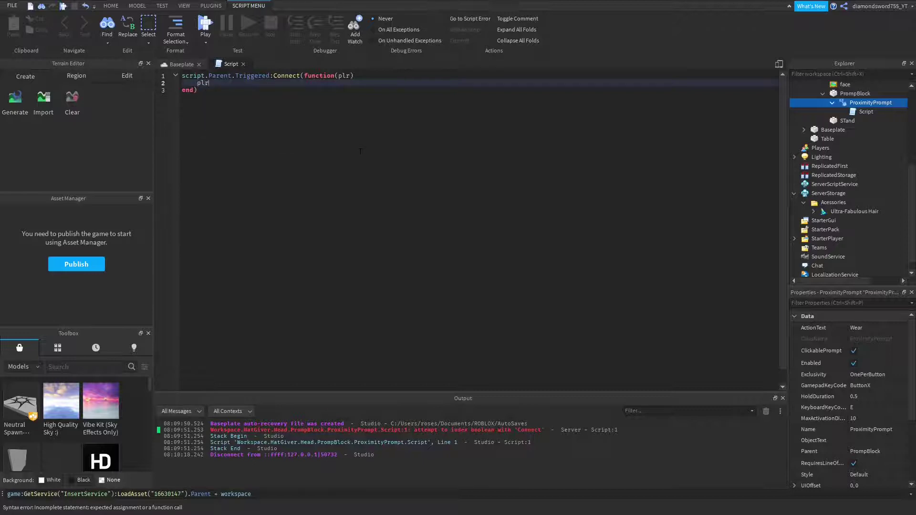
pyautogui.press('BackSpace')
pyautogui.write('local char = plr')
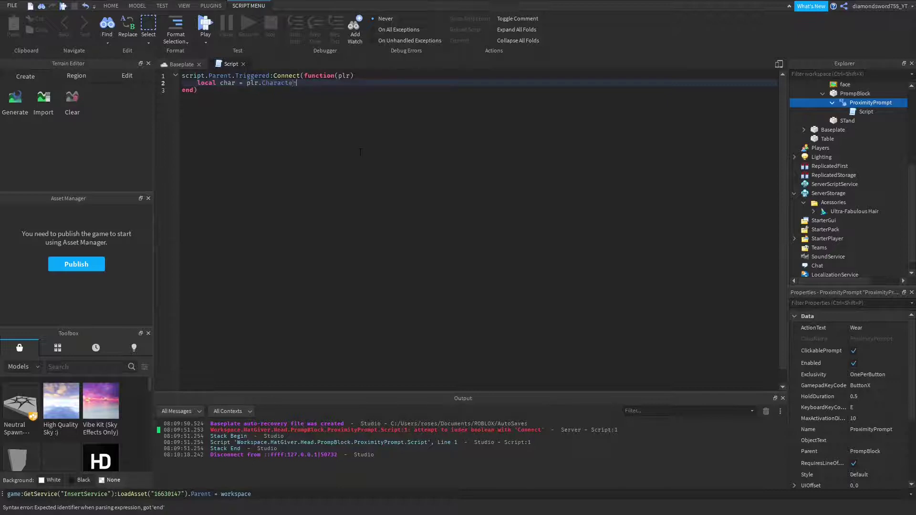
pyautogui.write('.Character')
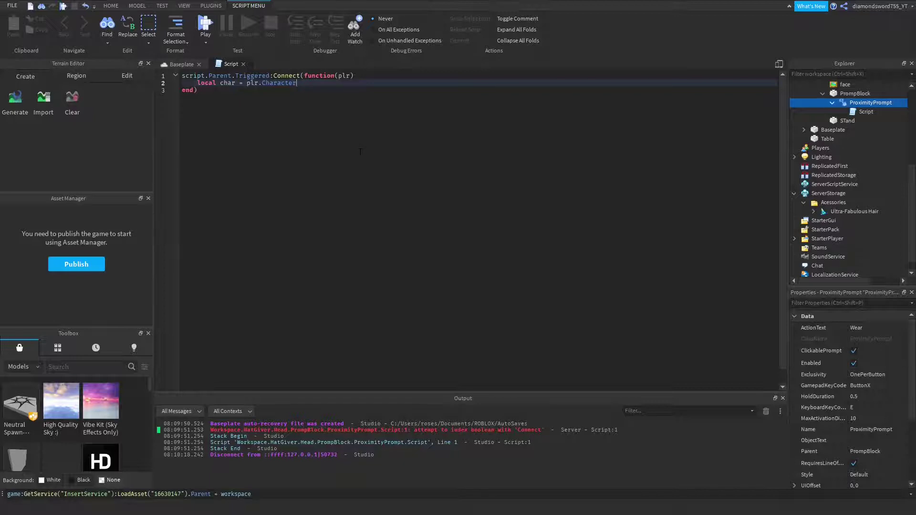
pyautogui.press('Return')
pyautogui.write('l')
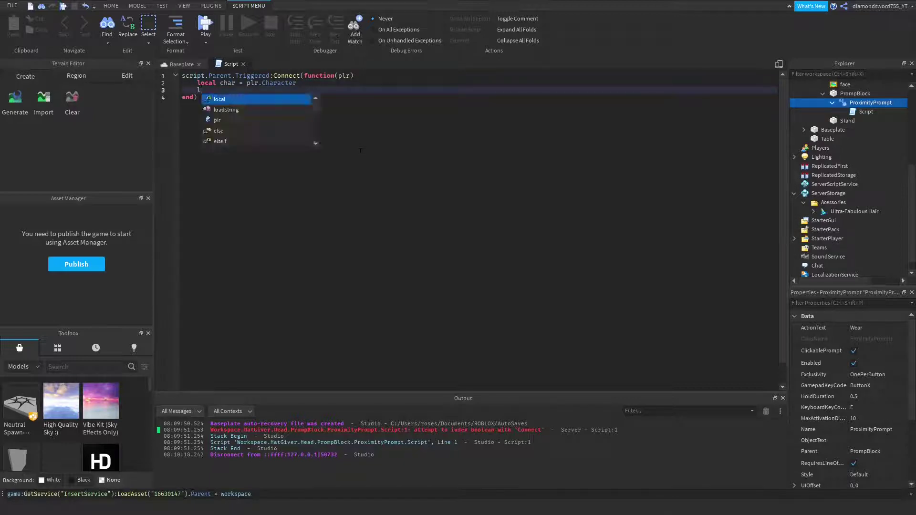
pyautogui.press('Escape')
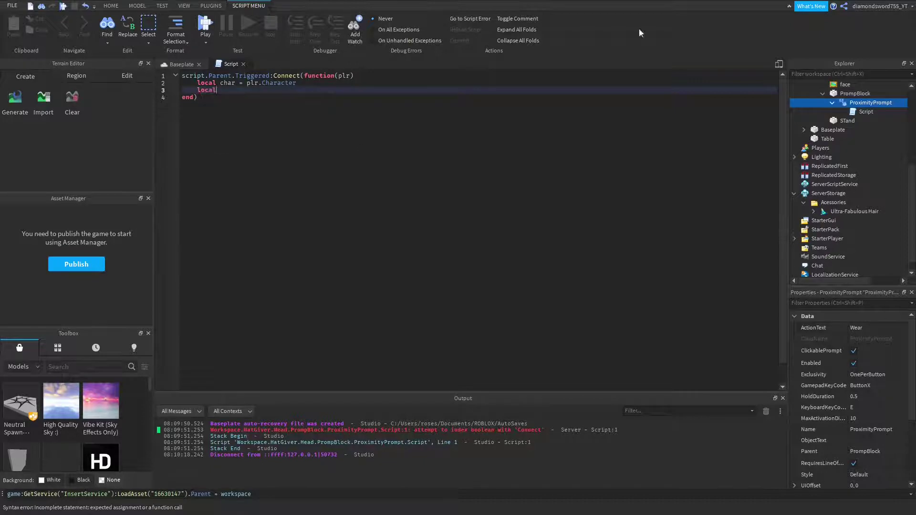
# - Rename the Ultra-Fabulous Hair accessory in the Acessories folder to UltraFabulousHair, without the hyphen and space
pyautogui.rightClick(843, 210)
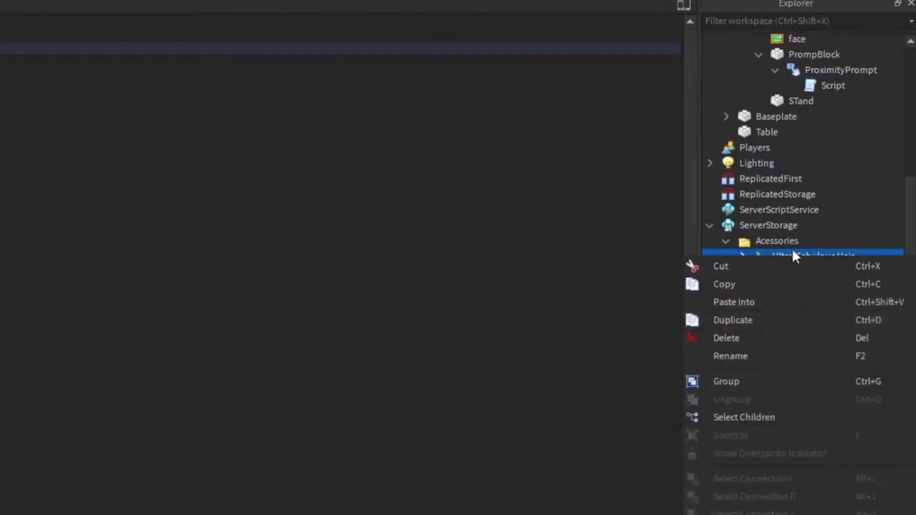
pyautogui.click(766, 356)
pyautogui.click(840, 258)
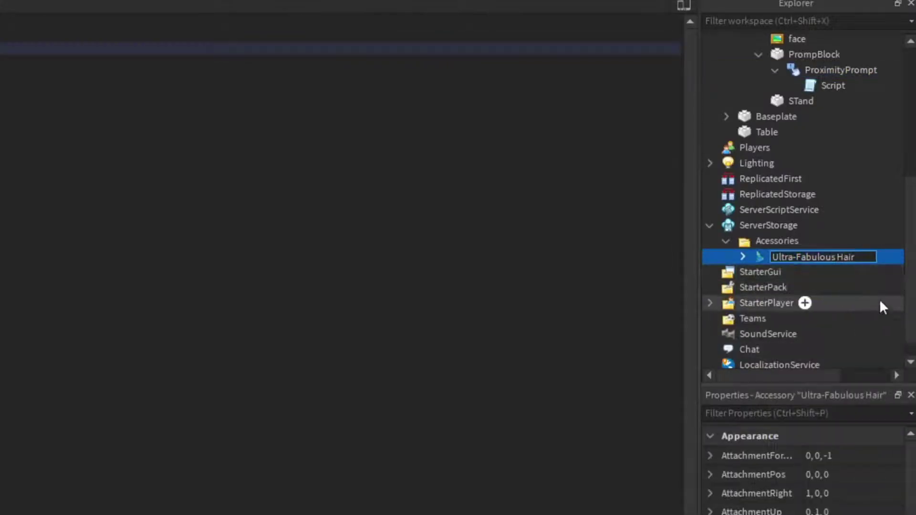
pyautogui.press('BackSpace')
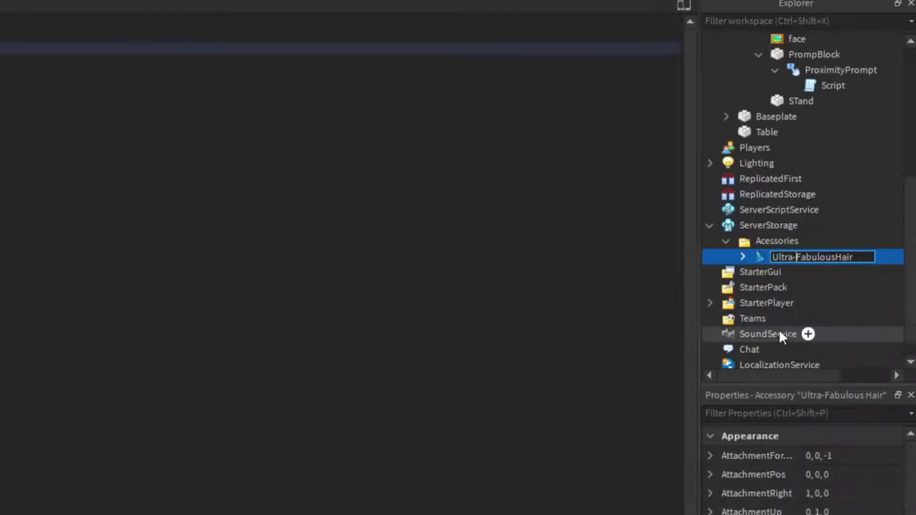
pyautogui.press('Left')
pyautogui.press('Left')
pyautogui.press('Left')
pyautogui.press('Left')
pyautogui.press('Left')
pyautogui.press('Left')
pyautogui.press('Left')
pyautogui.press('Left')
pyautogui.press('BackSpace')
pyautogui.press('Return')
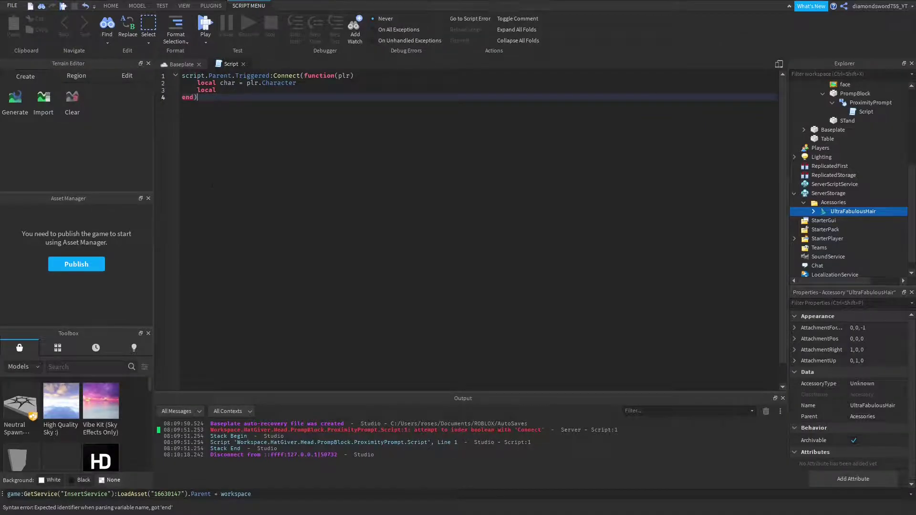
# - Complete the declaration as local hair = game.ServerStorage.Acessories.UltraFabulousHair:Clone() and add hair.Parent = char below it
pyautogui.click(216, 90)
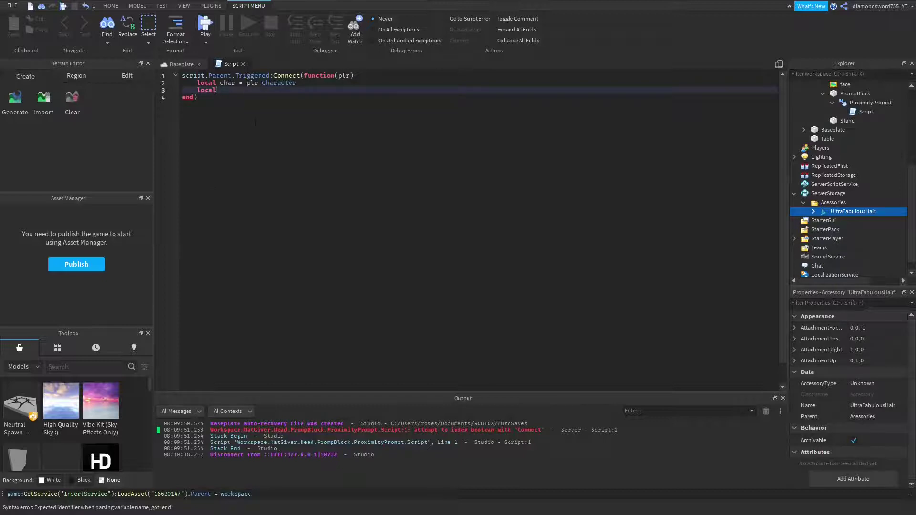
pyautogui.write('hair = game.ServerStorage.u')
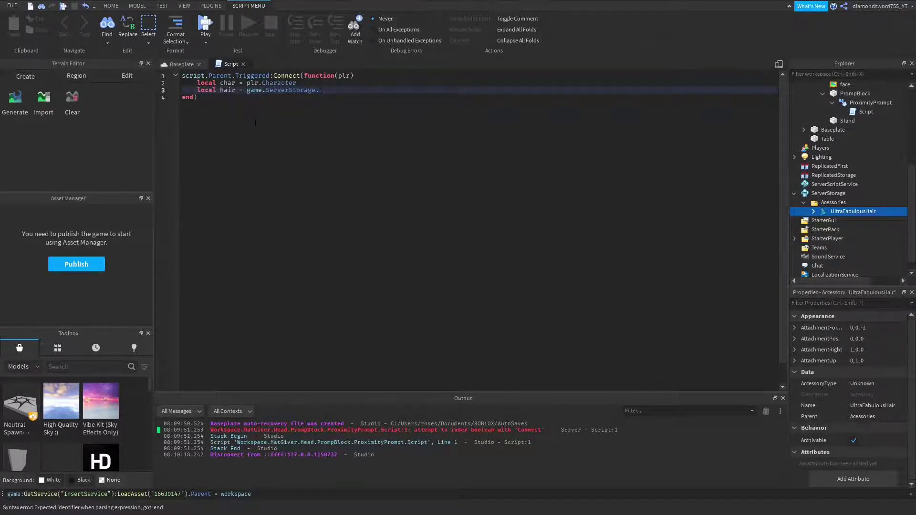
pyautogui.write('Acessories.ul')
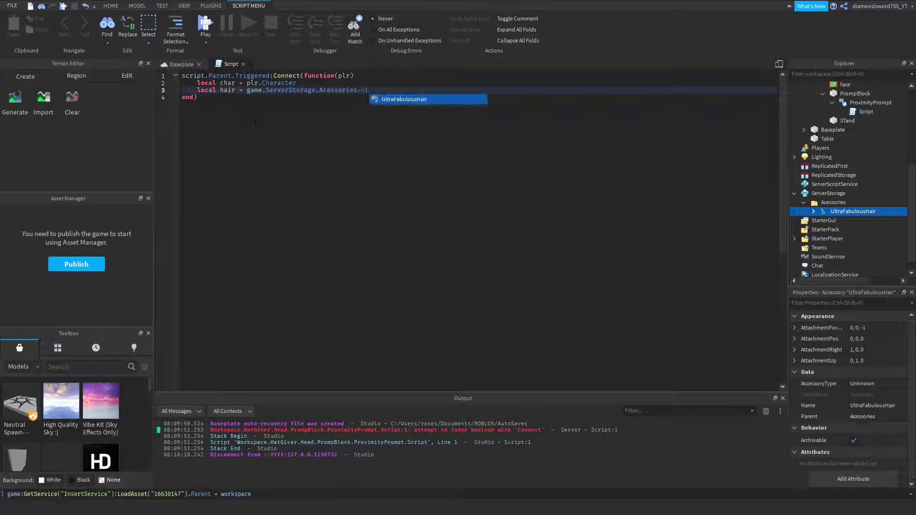
pyautogui.press('Tab')
pyautogui.write(':Clone()')
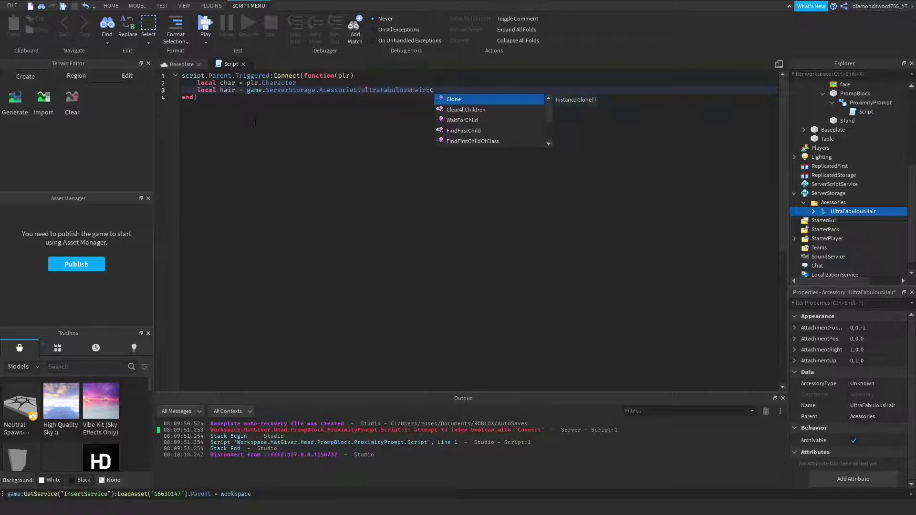
pyautogui.press('Return')
pyautogui.press('Return')
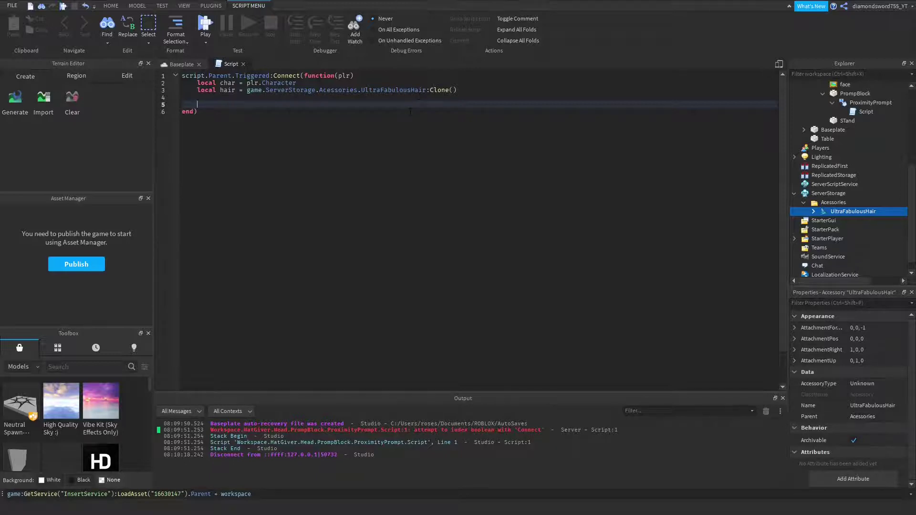
pyautogui.write('hair.')
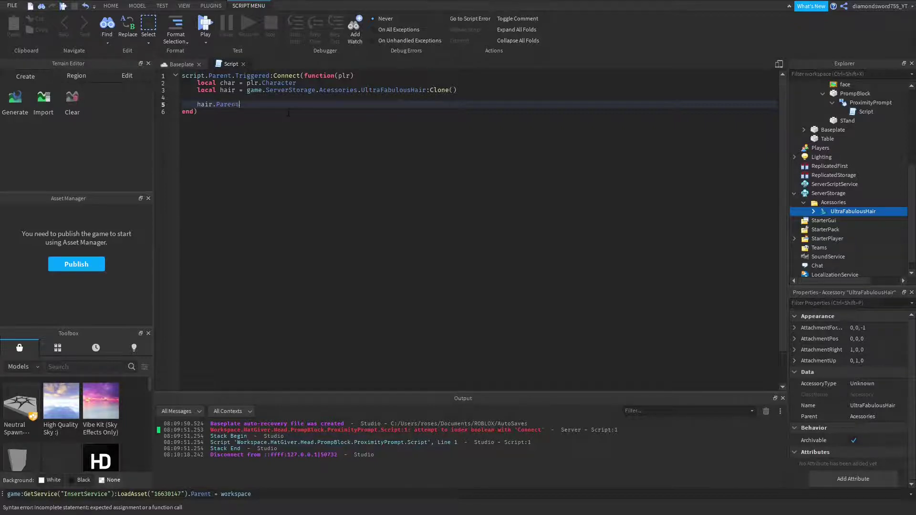
pyautogui.write('Parent = char')
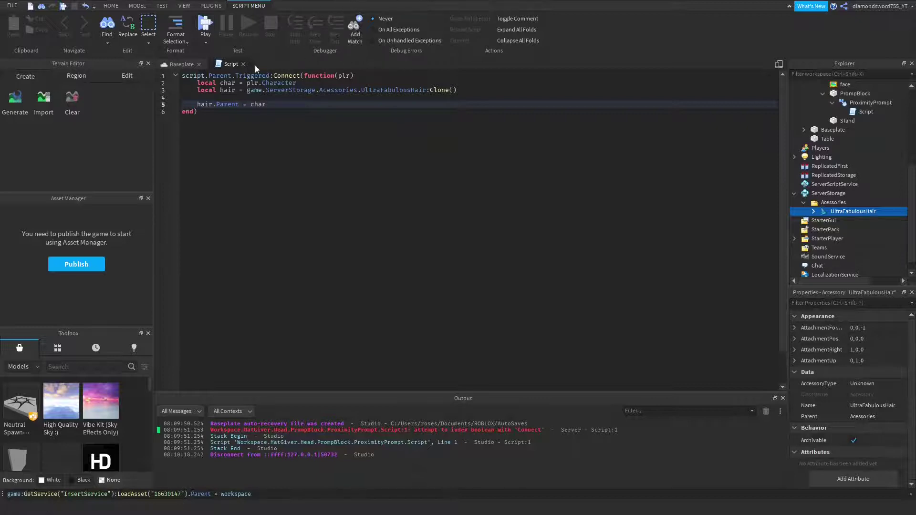
# - Playtest the place, trigger the Wear prompt at the display head, and inspect the hair on the avatar up close
pyautogui.click(189, 64)
pyautogui.press('F5')
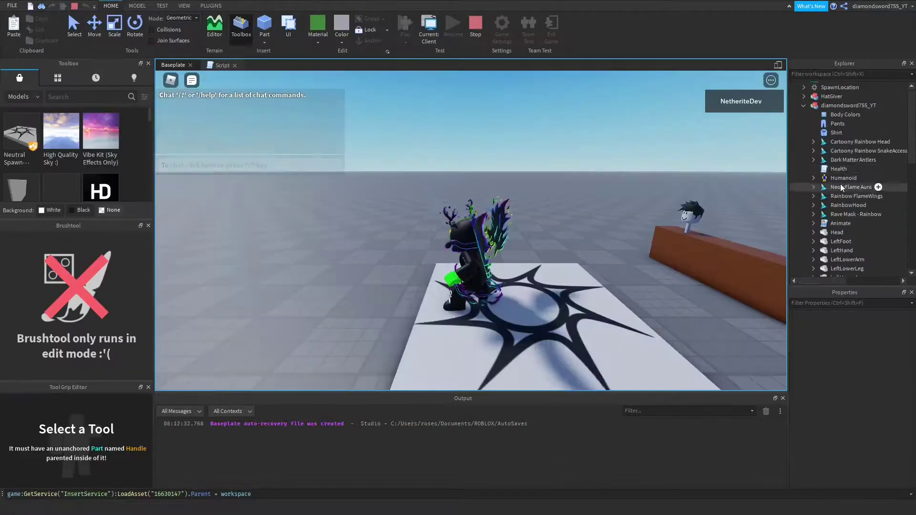
pyautogui.press('w')
pyautogui.moveTo(660, 192); pyautogui.dragTo(660, 193, button='right')
pyautogui.press('e')
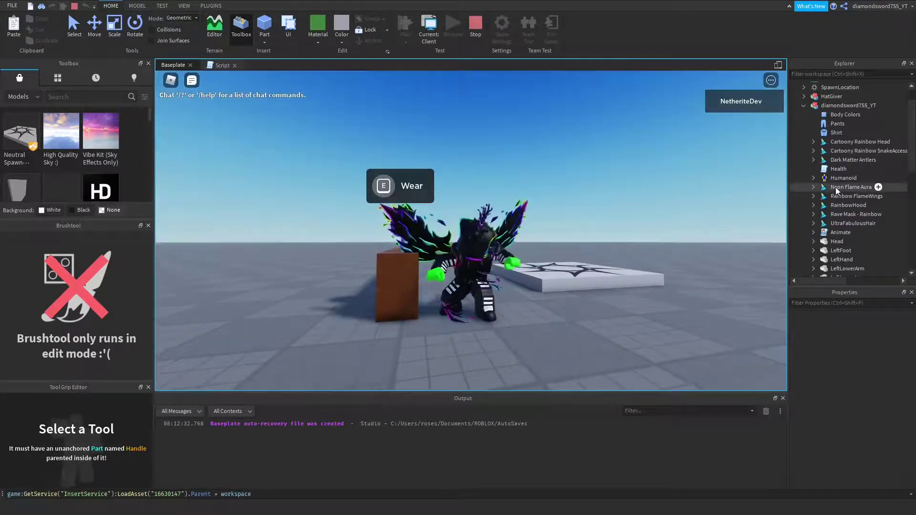
pyautogui.press('s')
pyautogui.scroll(5, 447, 232)
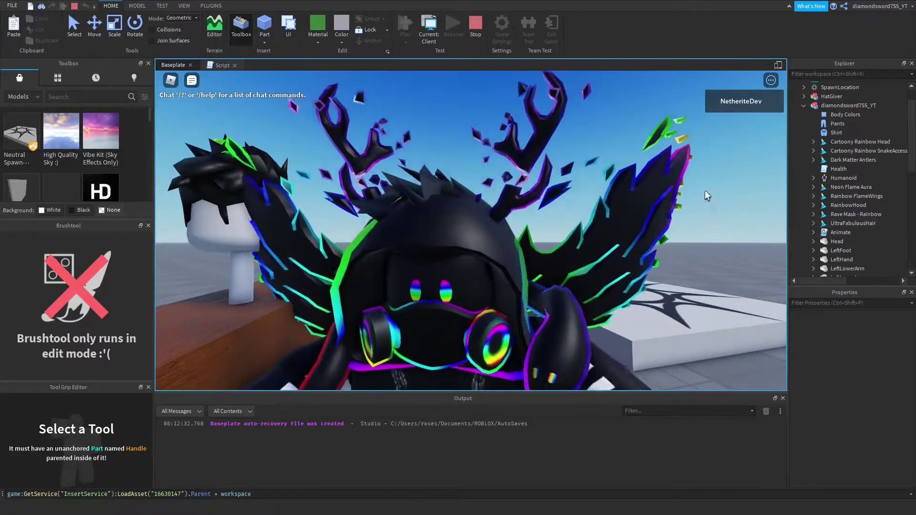
pyautogui.press('w')
# - Delete the avatar's head accessories in the running playtest: both Cartoony Rainbow items, Dark Matter Antlers, RainbowHood and Rave Mask
pyautogui.click(837, 168)
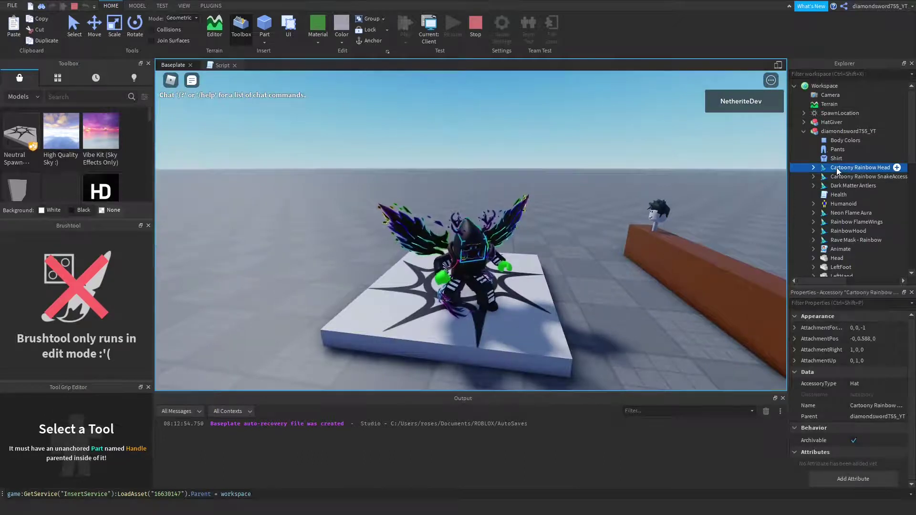
pyautogui.press('Delete')
pyautogui.click(843, 170)
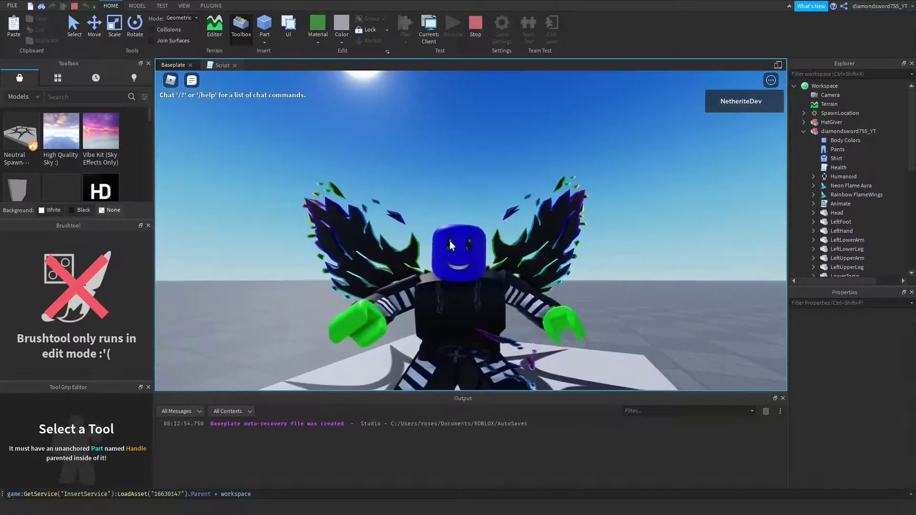
# - Walk the bare-headed avatar to the display head, trigger the Wear prompt, and examine the hair from several angles
pyautogui.moveTo(490, 227); pyautogui.dragTo(480, 225, button='right')
pyautogui.press('w')
pyautogui.scroll(-2, 491, 227)
pyautogui.press('s')
pyautogui.press('w')
pyautogui.press('d')
pyautogui.press('e')
pyautogui.press('a')
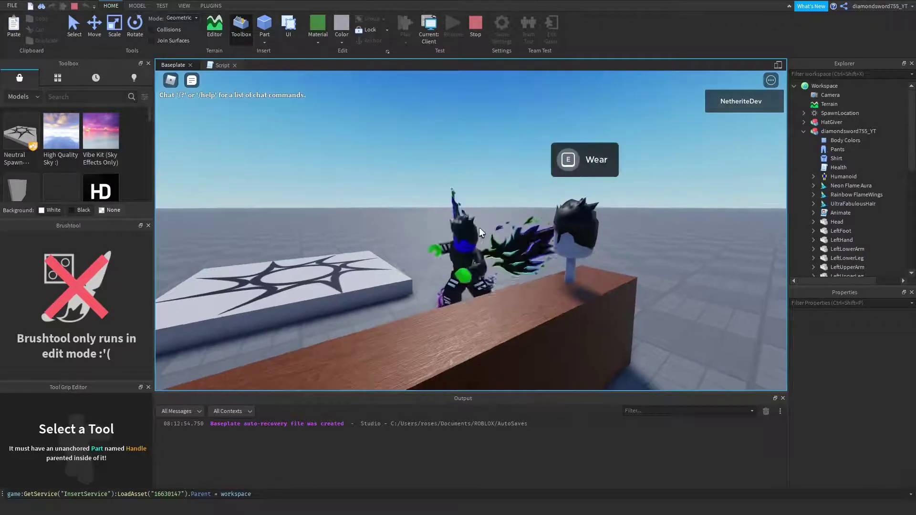
pyautogui.scroll(4, 480, 228)
pyautogui.press('s')
pyautogui.press('d')
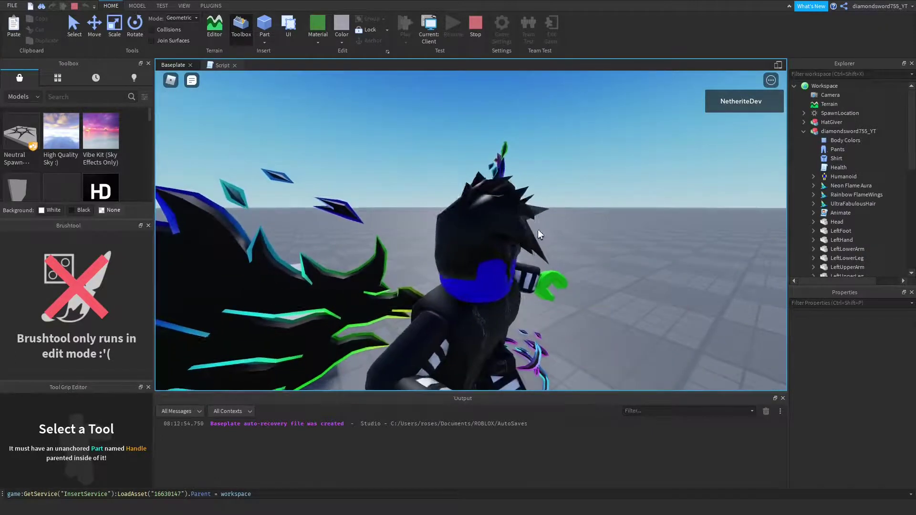